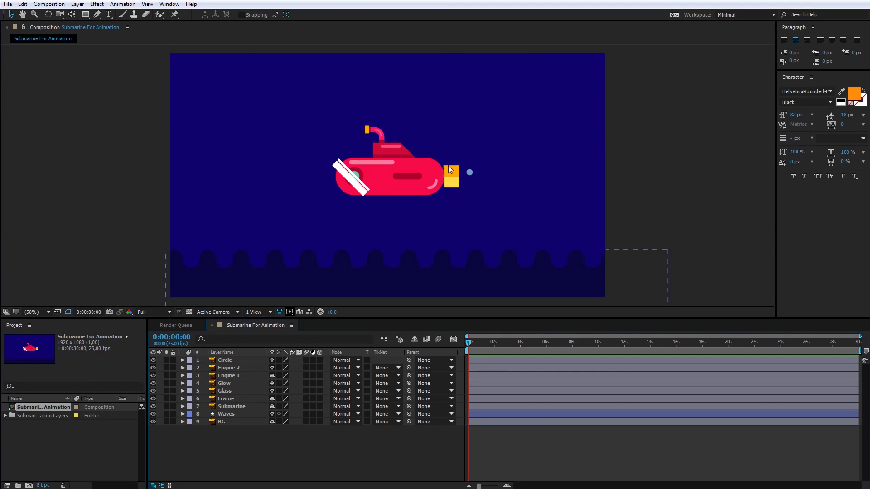
Step: At 400% magnification, move the Engine 1 layer's anchor point to the middle of its top edge
{"action": "left_click", "coordinate": [34, 312]}
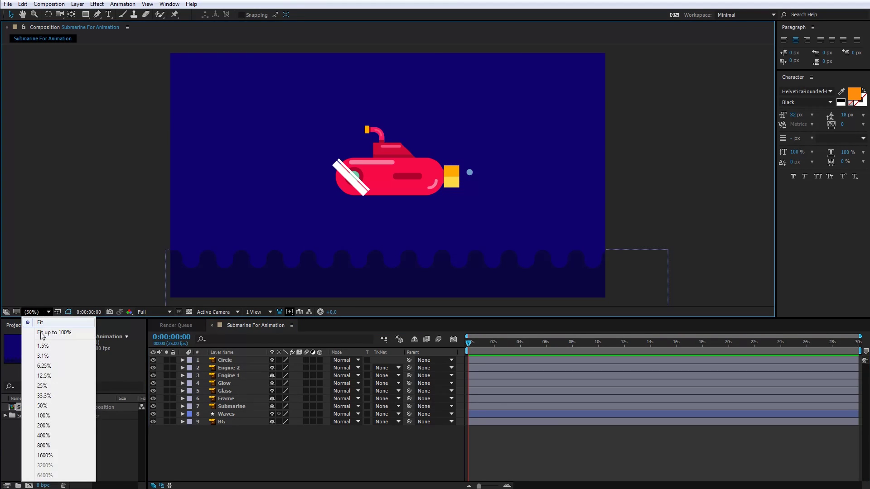
{"action": "left_click", "coordinate": [38, 441]}
{"action": "scroll", "coordinate": [552, 249], "scroll_direction": "right", "scroll_amount": 10}
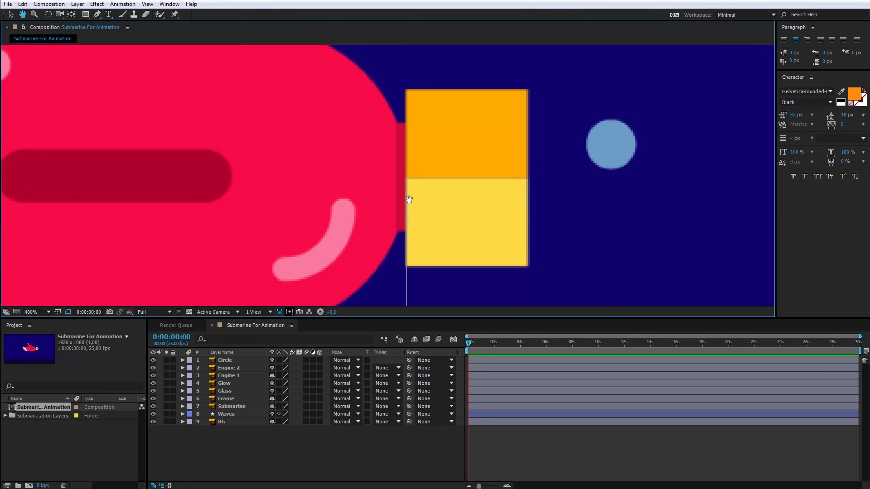
{"action": "left_click", "coordinate": [504, 218]}
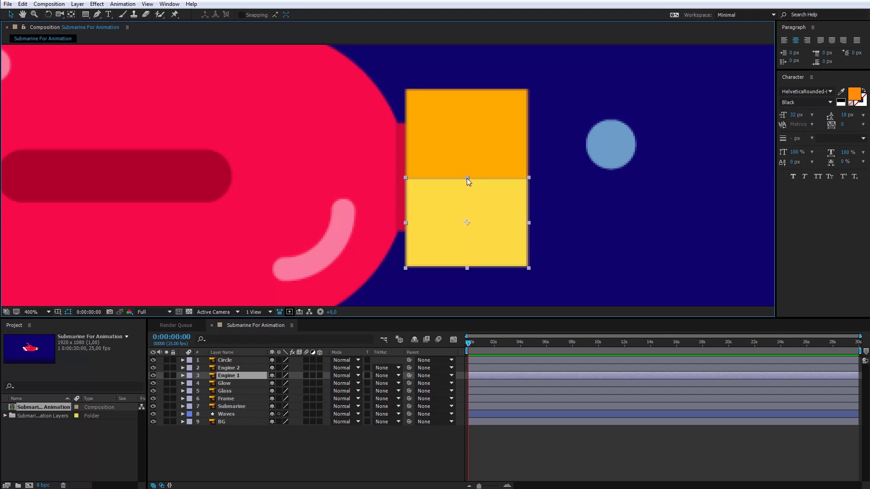
{"action": "left_click", "coordinate": [72, 15]}
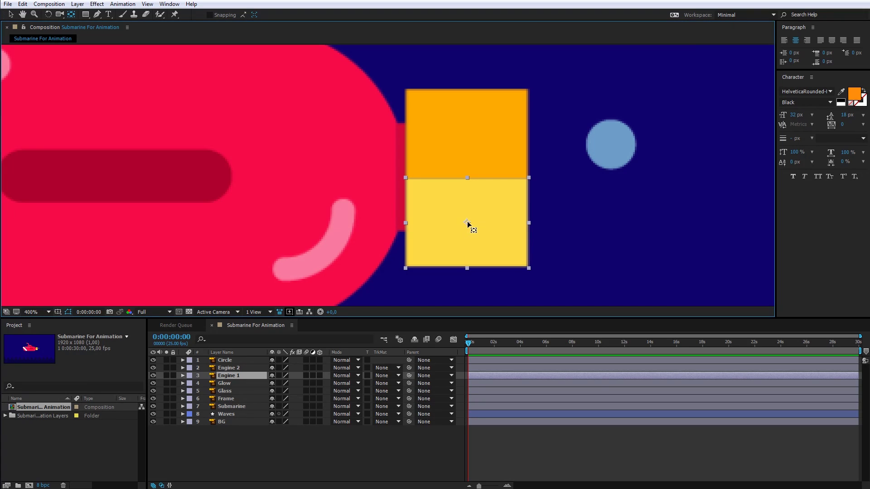
{"action": "left_click_drag", "start_coordinate": [466, 225], "coordinate": [467, 178]}
Step: Move the Engine 2 layer's anchor point to the middle of its bottom edge, where it meets Engine 1
{"action": "left_click", "coordinate": [498, 153]}
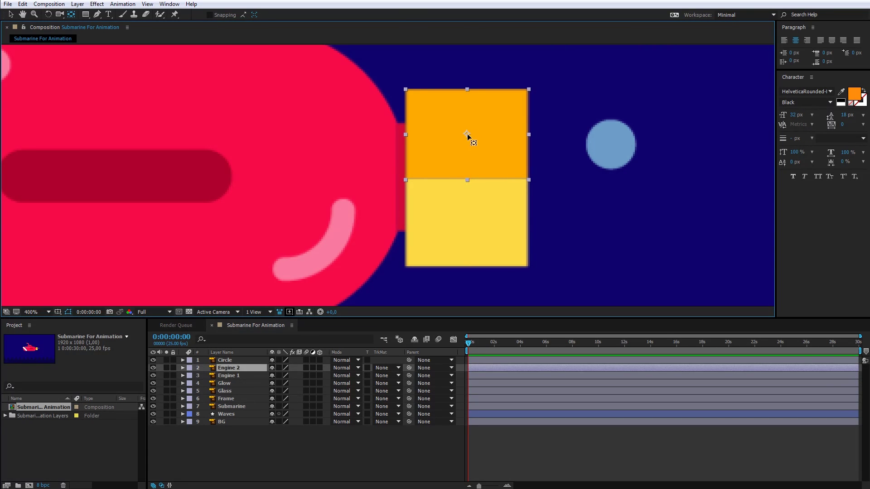
{"action": "left_click_drag", "start_coordinate": [467, 134], "coordinate": [467, 180]}
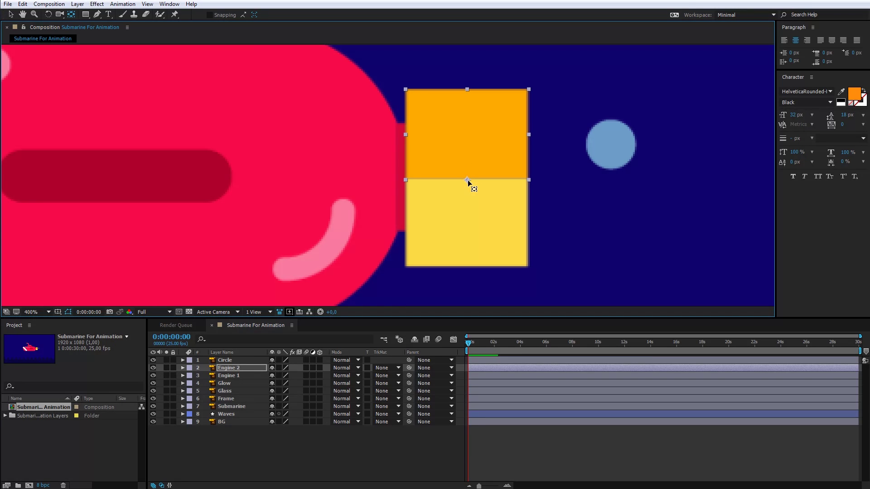
{"action": "key", "text": "v"}
Step: Make Engine 1 a 3D layer with its transform properties shown, and try out its X Rotation before undoing that rotation
{"action": "left_click", "coordinate": [468, 218]}
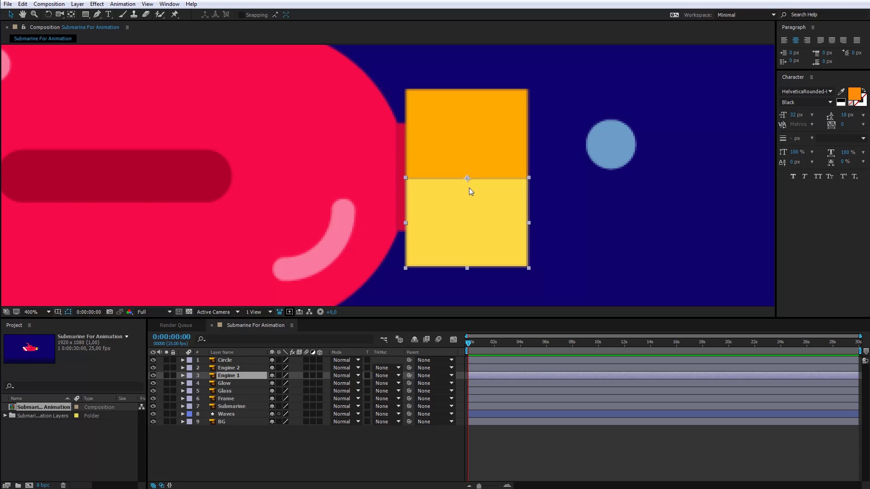
{"action": "left_click", "coordinate": [181, 375]}
{"action": "left_click", "coordinate": [190, 383]}
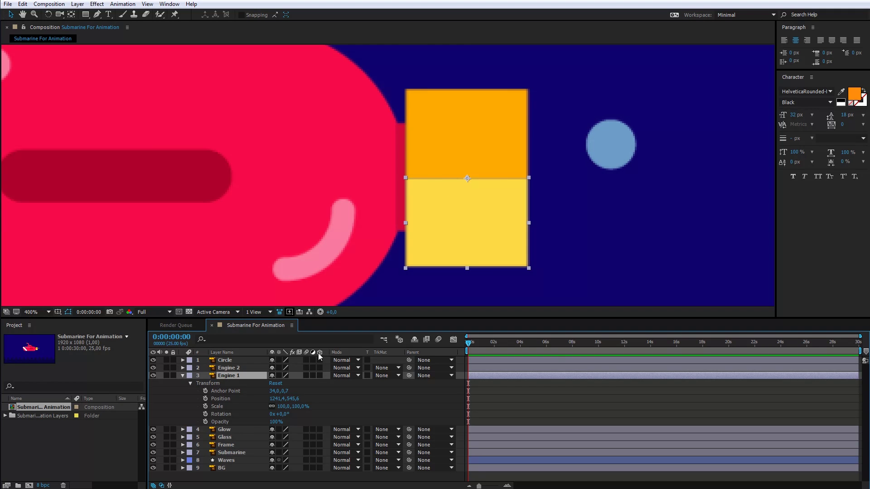
{"action": "left_click", "coordinate": [317, 377]}
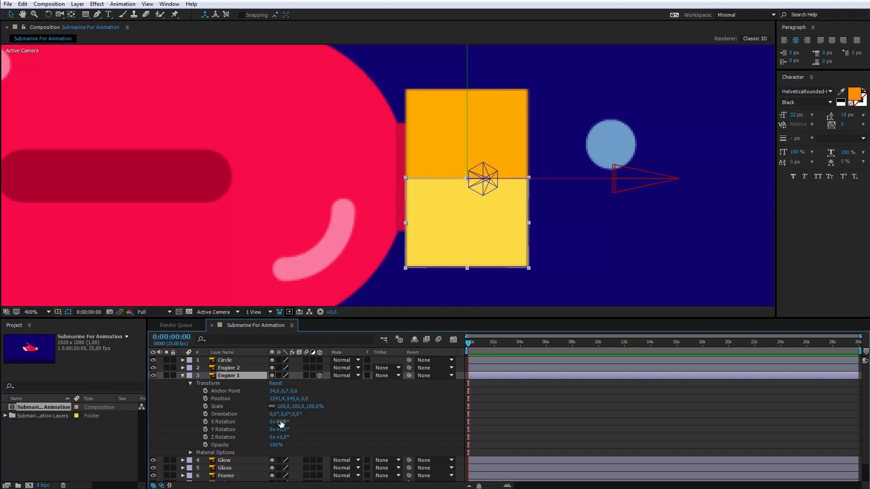
{"action": "left_click_drag", "start_coordinate": [277, 422], "coordinate": [396, 407]}
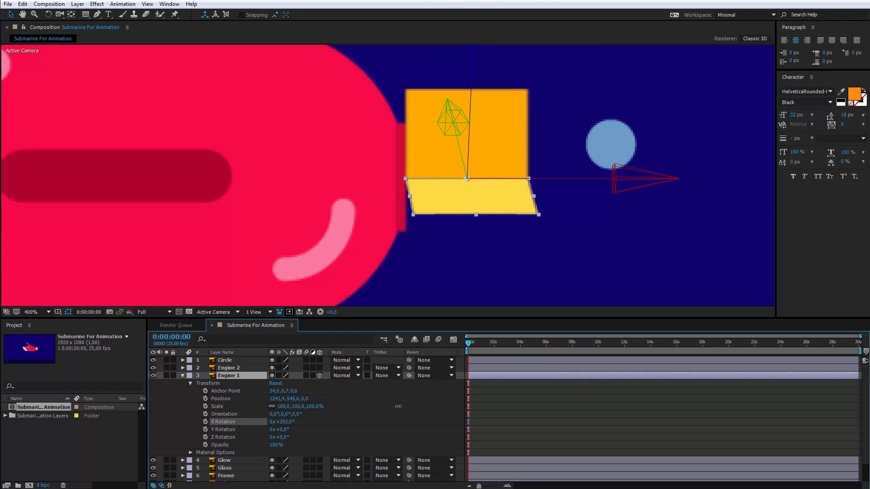
{"action": "key", "text": "ctrl+z"}
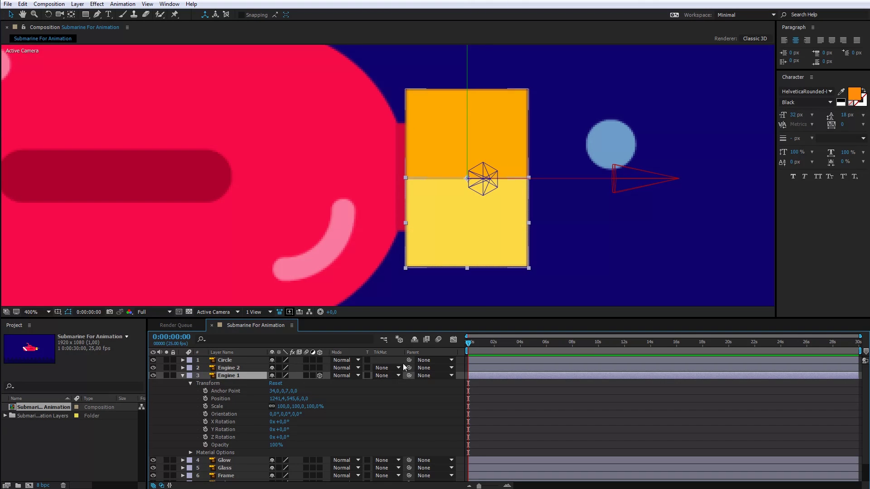
Step: Set Engine 1's Y Orientation to 6°
{"action": "left_click_drag", "start_coordinate": [284, 413], "coordinate": [284, 415]}
{"action": "left_click", "coordinate": [288, 414]}
{"action": "type", "text": "0"}
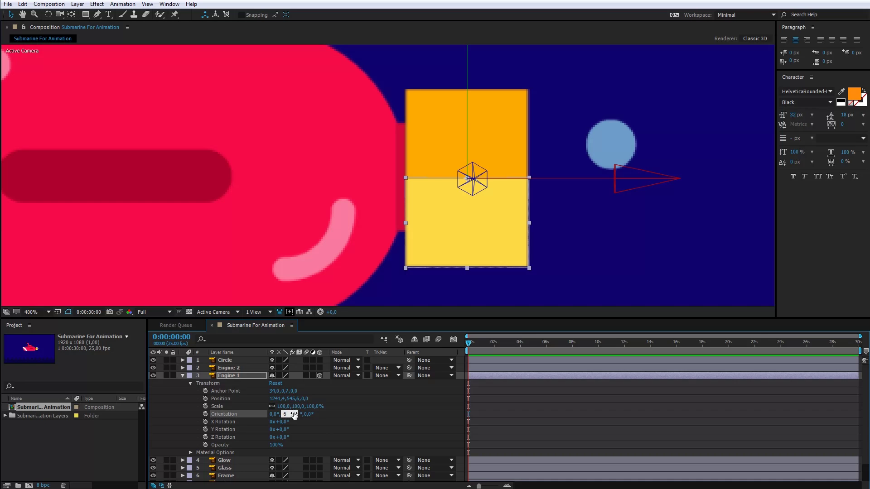
{"action": "key", "text": "Return"}
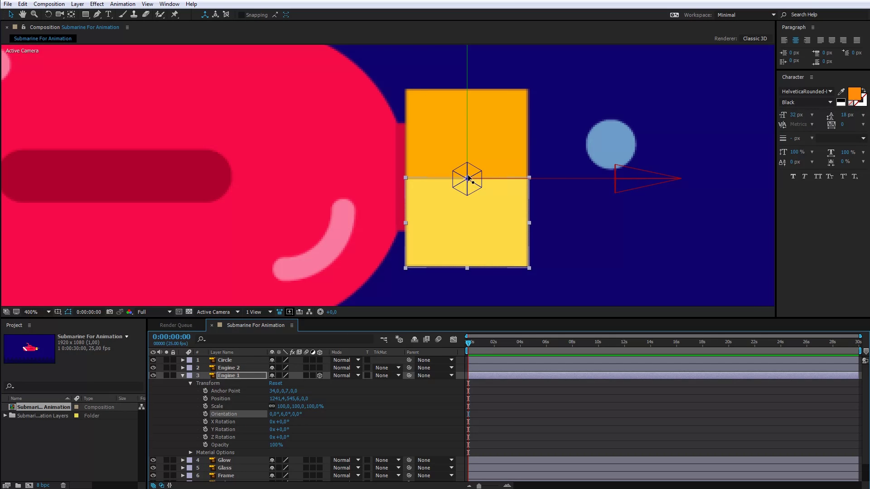
Step: Add an X Rotation keyframe to Engine 1 at 0 seconds and shorten the work area to about 4.8 seconds
{"action": "left_click", "coordinate": [204, 422]}
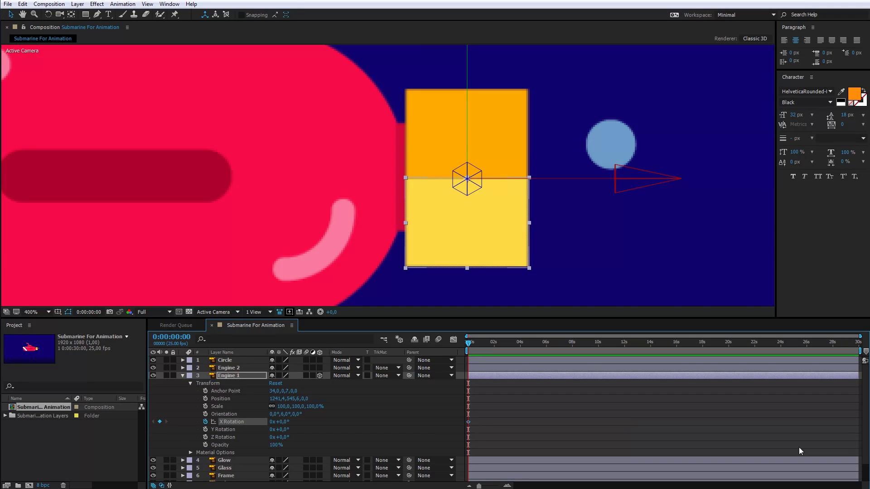
{"action": "left_click_drag", "start_coordinate": [858, 351], "coordinate": [530, 351]}
{"action": "left_click_drag", "start_coordinate": [479, 487], "coordinate": [495, 487]}
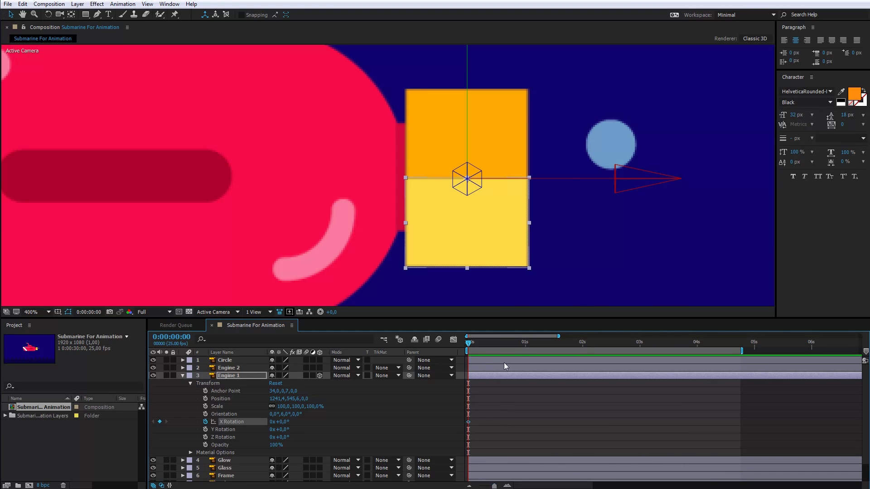
Step: Set Engine 1's X Rotation to one full revolution at the 1-second mark and preview the spin from the start
{"action": "left_click", "coordinate": [525, 343]}
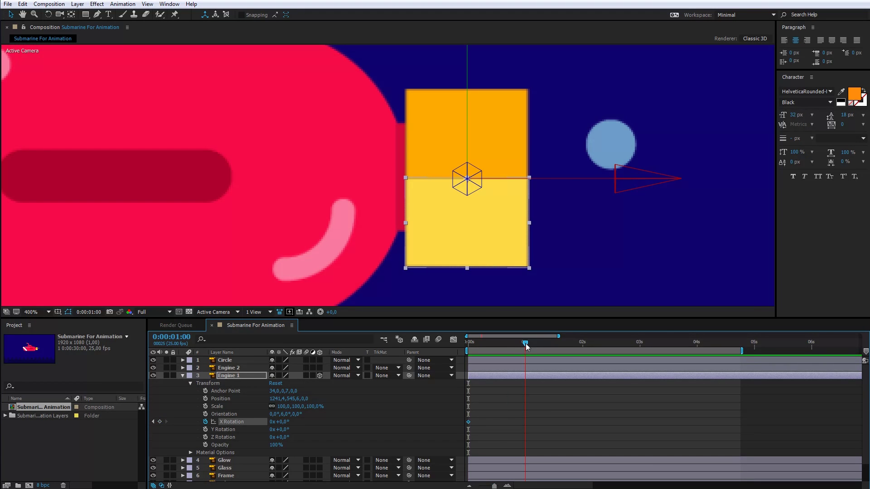
{"action": "left_click", "coordinate": [274, 423]}
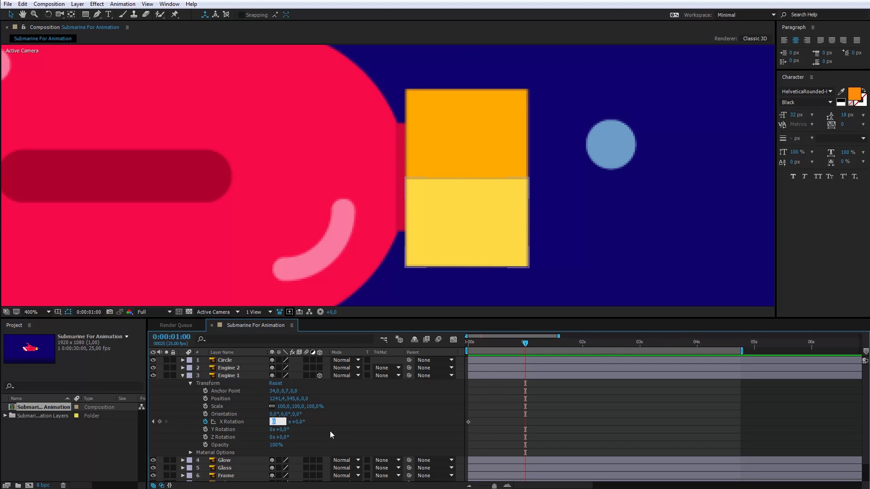
{"action": "type", "text": "1"}
{"action": "key", "text": "Return"}
{"action": "key", "text": "Home"}
{"action": "key", "text": "space"}
{"action": "key", "text": "space"}
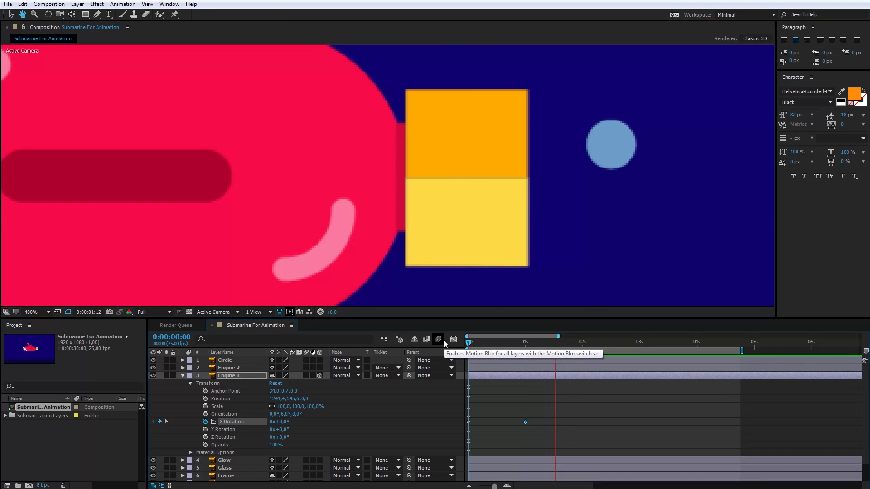
{"action": "key", "text": "space"}
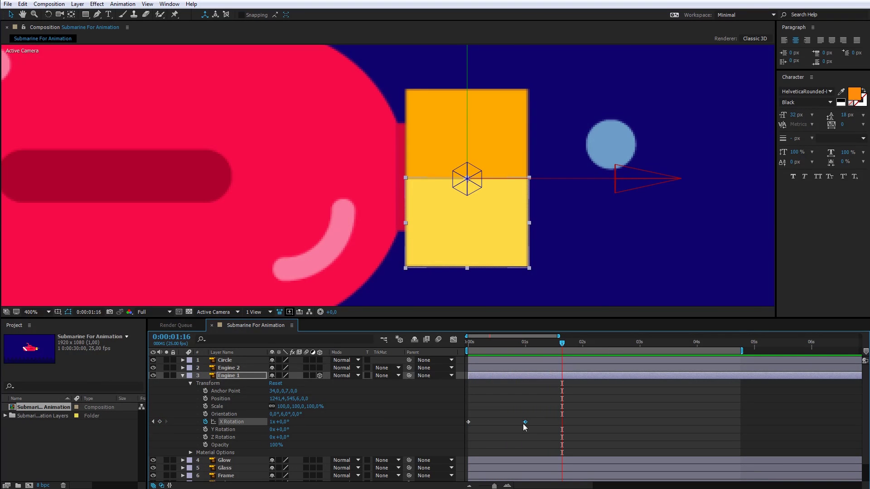
Step: Apply the expression loopOut("cycle"); to Engine 1's X Rotation and preview the looping animation
{"action": "left_click", "coordinate": [206, 422], "text": "alt"}
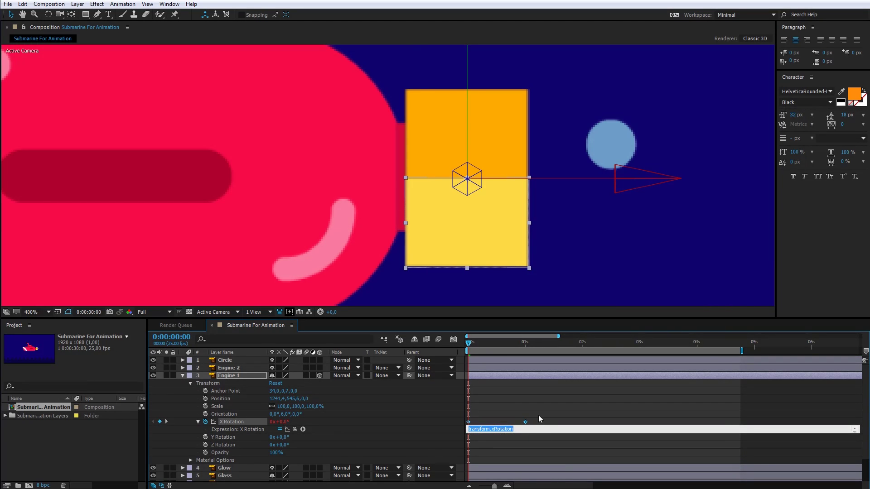
{"action": "type", "text": "loopOut()"}
{"action": "type", "text": "\"cycle\");"}
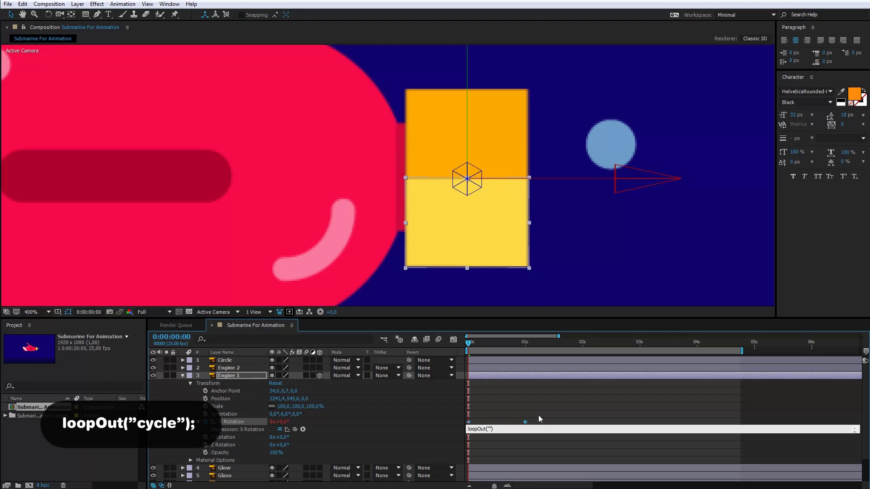
{"action": "left_click", "coordinate": [608, 455]}
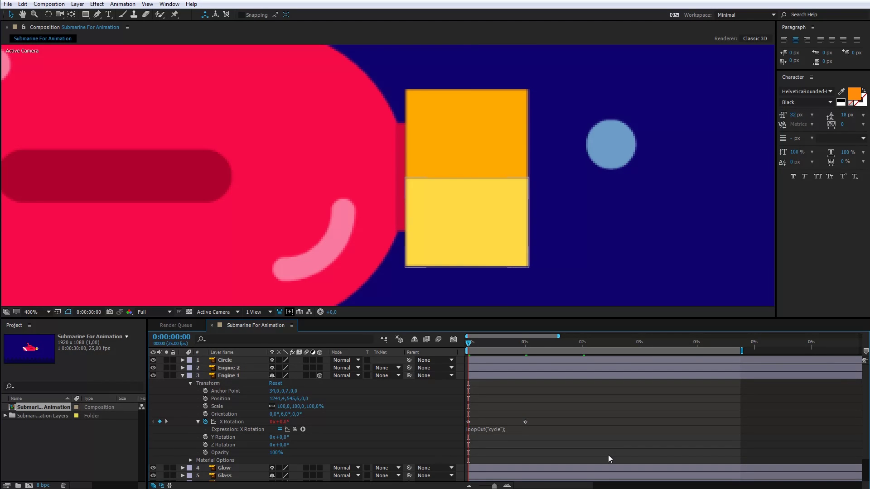
{"action": "key", "text": "space"}
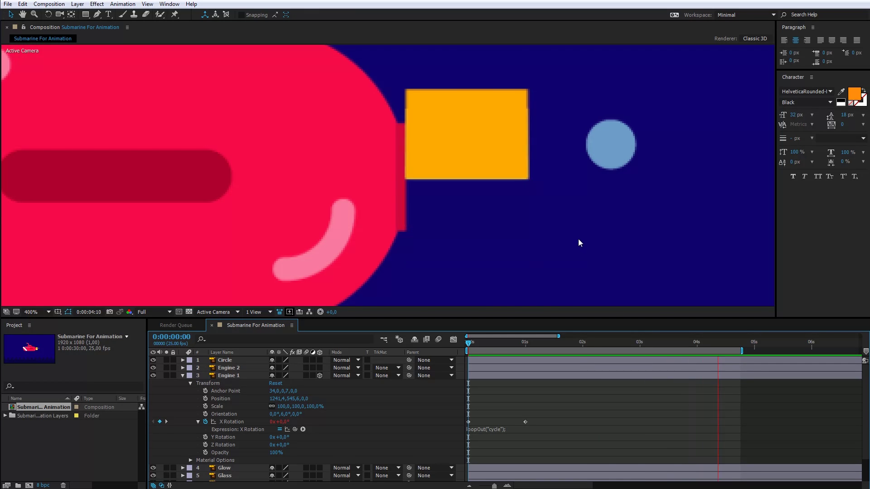
{"action": "left_click_drag", "start_coordinate": [504, 342], "coordinate": [454, 338]}
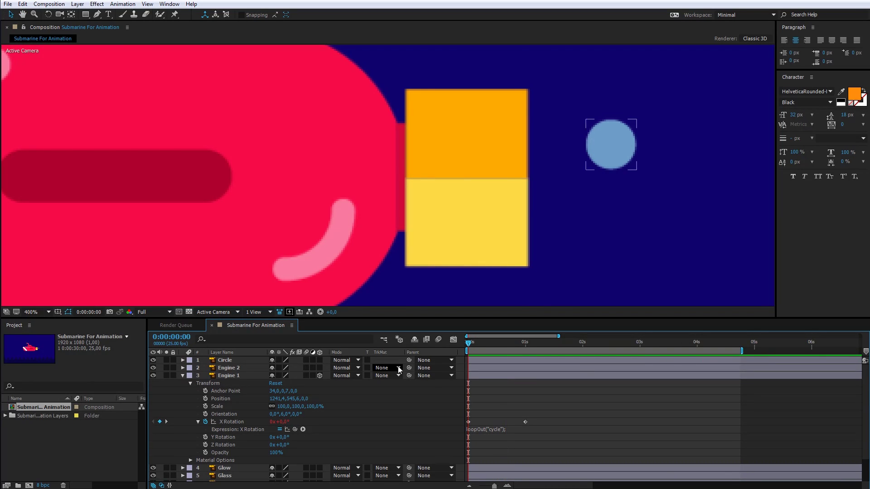
Step: Collapse Engine 1's properties so that only its keyframed X Rotation is listed
{"action": "left_click", "coordinate": [234, 416]}
{"action": "left_click", "coordinate": [183, 375]}
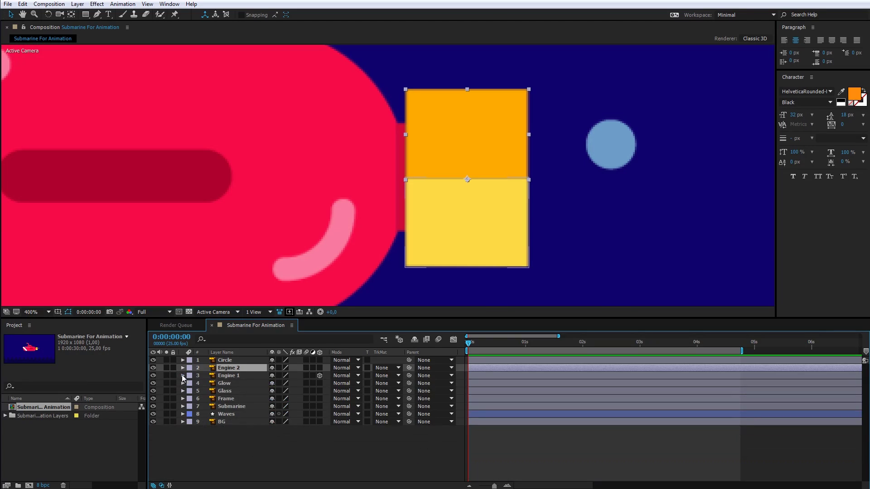
{"action": "left_click", "coordinate": [221, 374]}
{"action": "key", "text": "u"}
Step: Make Engine 2 a 3D layer with its transform properties shown and set its Y Orientation to 6°
{"action": "left_click", "coordinate": [221, 368]}
{"action": "left_click", "coordinate": [182, 368]}
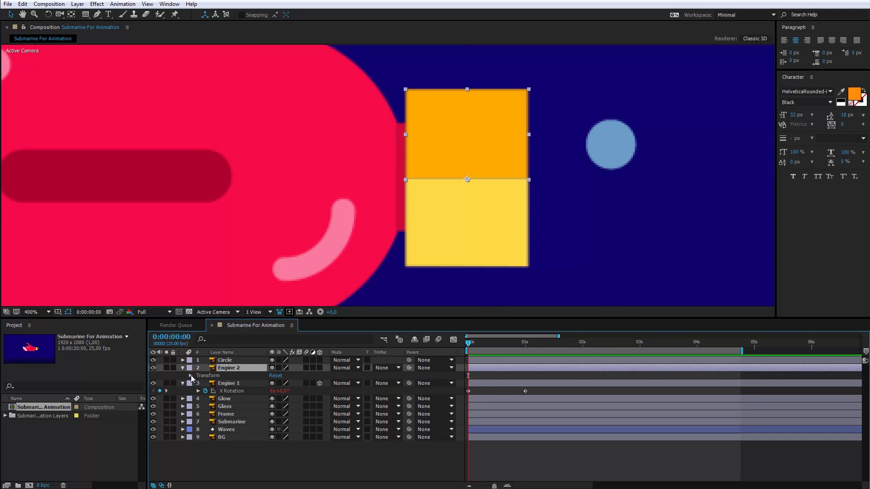
{"action": "left_click", "coordinate": [190, 376]}
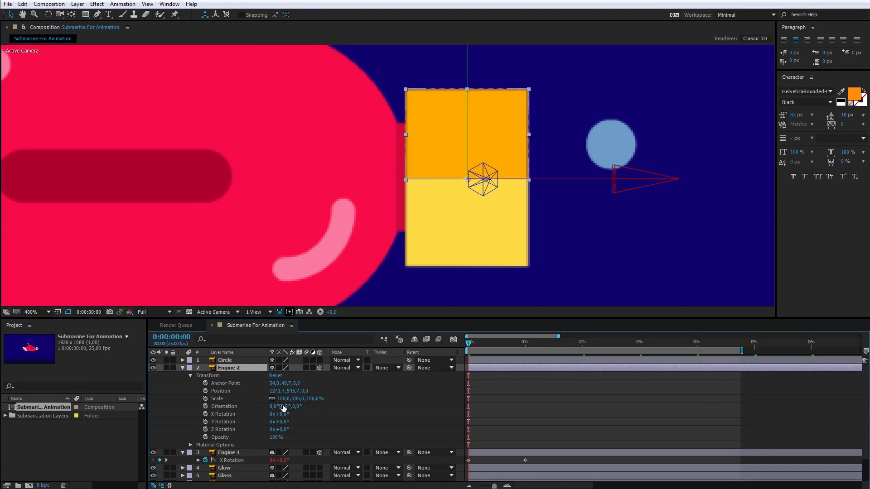
{"action": "left_click_drag", "start_coordinate": [283, 407], "coordinate": [335, 420]}
Step: Keyframe Engine 2's X Rotation at 90° at 0 seconds and at 1x+90° at 1 second
{"action": "left_click", "coordinate": [205, 414]}
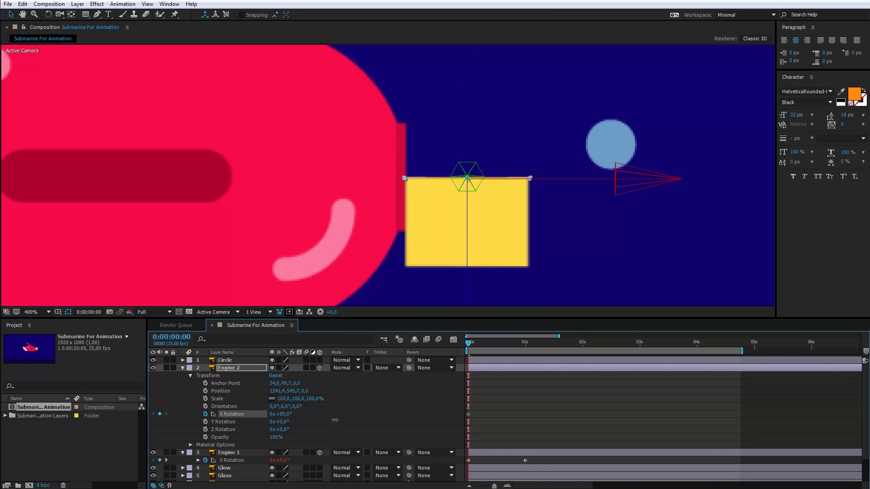
{"action": "left_click", "coordinate": [285, 415]}
{"action": "type", "text": "90"}
{"action": "key", "text": "Return"}
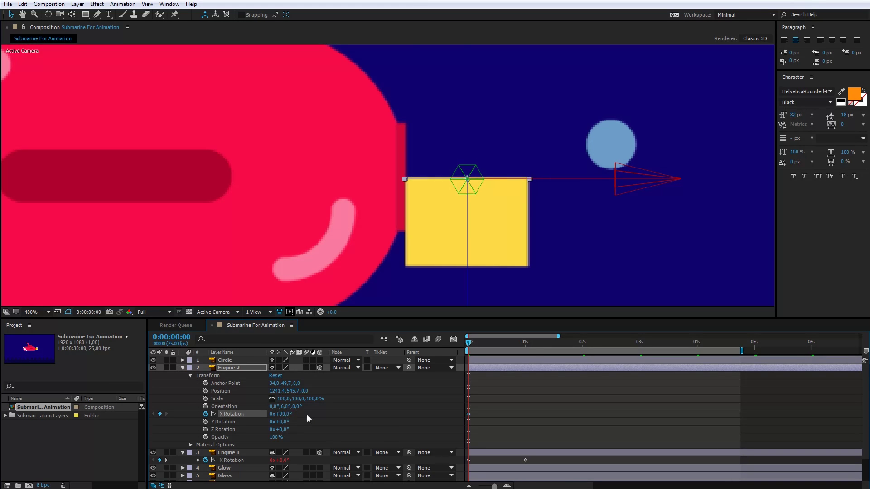
{"action": "left_click", "coordinate": [525, 346]}
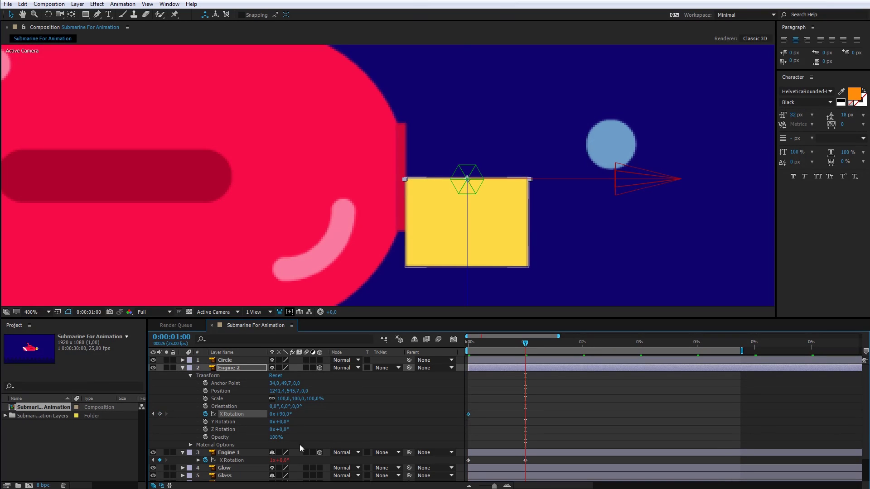
{"action": "left_click", "coordinate": [271, 415]}
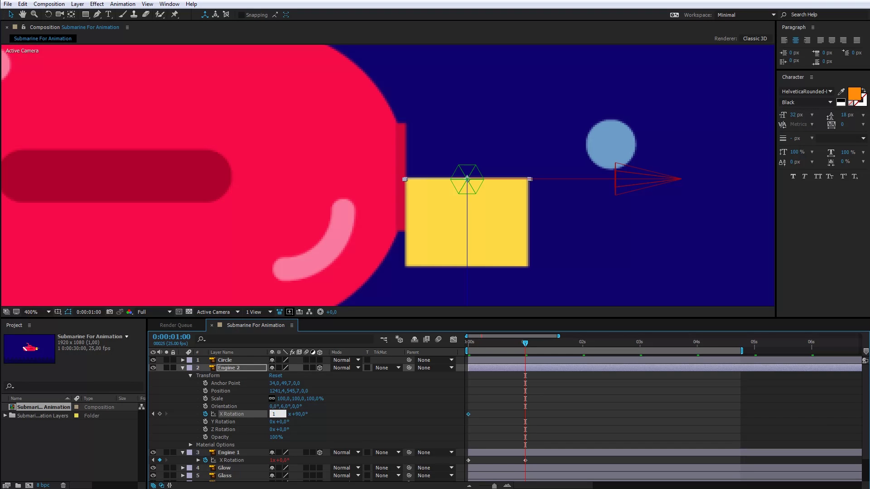
{"action": "key", "text": "Return"}
Step: Apply the expression loopOut("cycle"); to Engine 2's X Rotation
{"action": "key", "text": "Home"}
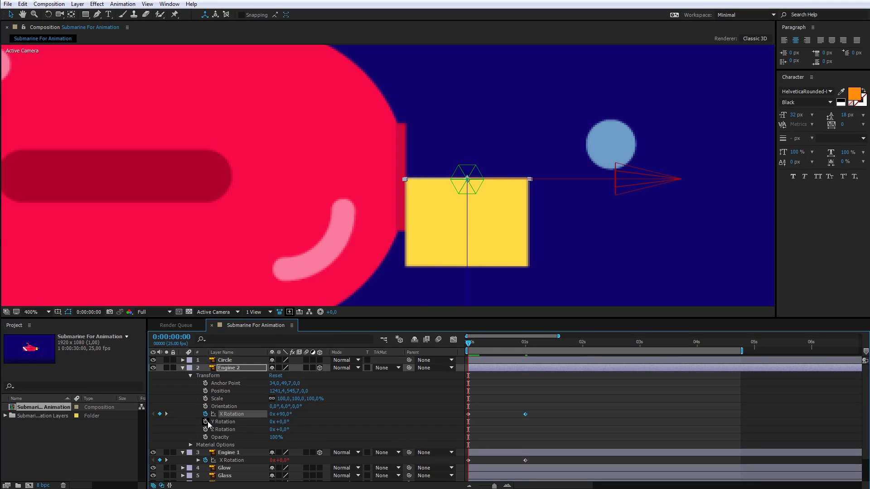
{"action": "left_click", "coordinate": [205, 415], "text": "alt"}
{"action": "type", "text": "loopOut"}
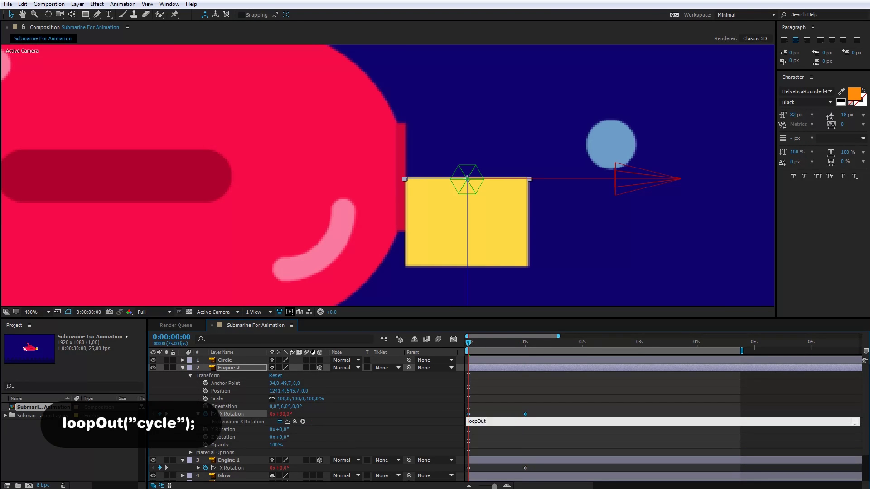
{"action": "type", "text": "(\"cycle\")"}
{"action": "key", "text": "Left"}
{"action": "type", "text": "\"cycle\""}
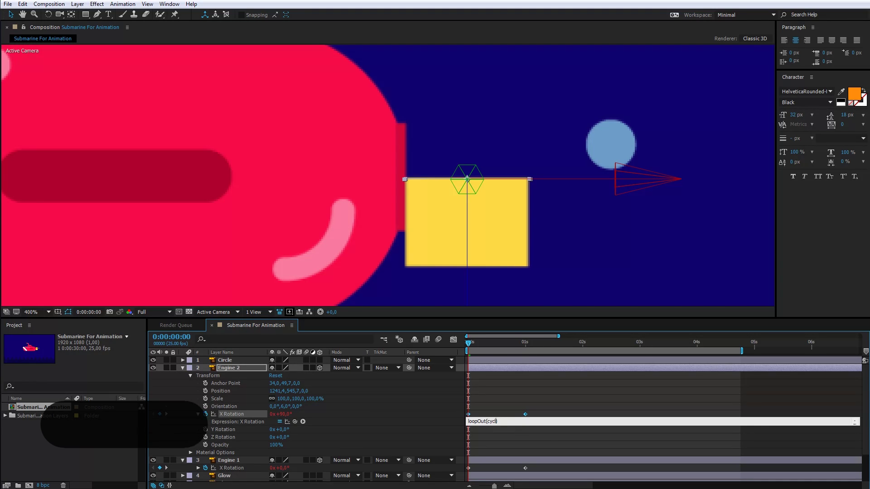
{"action": "key", "text": "Right"}
{"action": "type", "text": ";"}
{"action": "left_click", "coordinate": [553, 443]}
Step: List only Engine 2's keyframed property and duplicate the Engine 1 and Engine 2 layers together
{"action": "left_click", "coordinate": [499, 369]}
{"action": "key", "text": "u"}
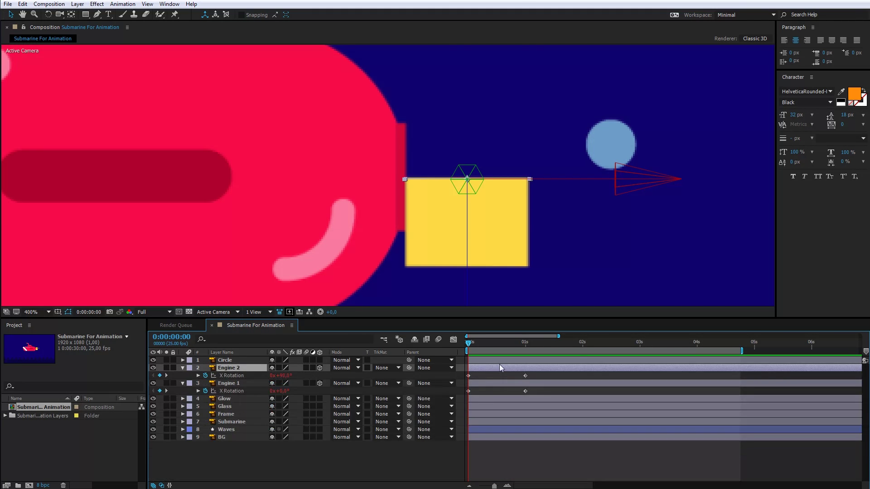
{"action": "left_click", "coordinate": [229, 381], "text": "shift"}
{"action": "key", "text": "ctrl+d"}
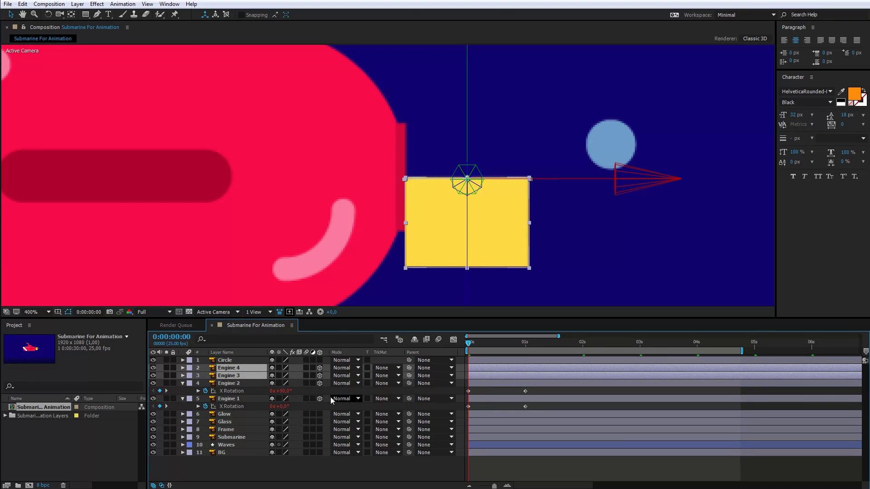
Step: Show the duplicated engines' keyframes and keyframe Engine 3's X Rotation at 180° at 0 seconds and 1x+180° at 1 second
{"action": "left_click", "coordinate": [532, 390]}
{"action": "left_click", "coordinate": [475, 383]}
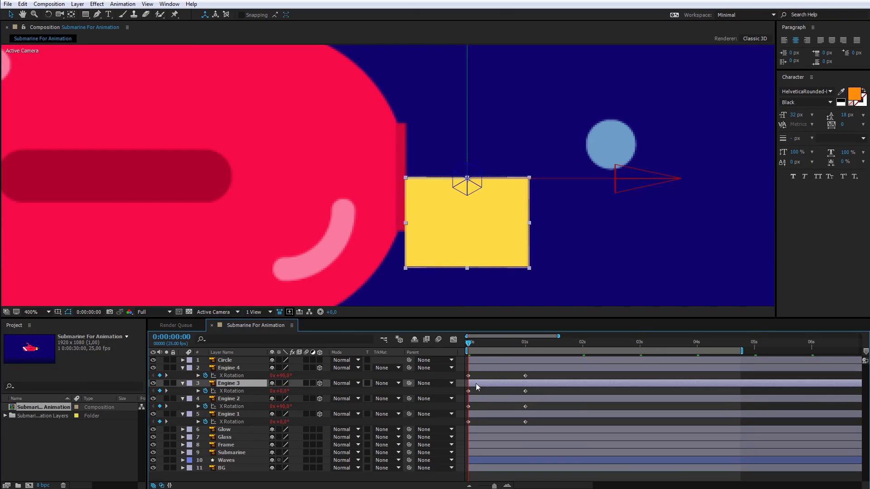
{"action": "left_click", "coordinate": [288, 391]}
{"action": "type", "text": "180"}
{"action": "key", "text": "Return"}
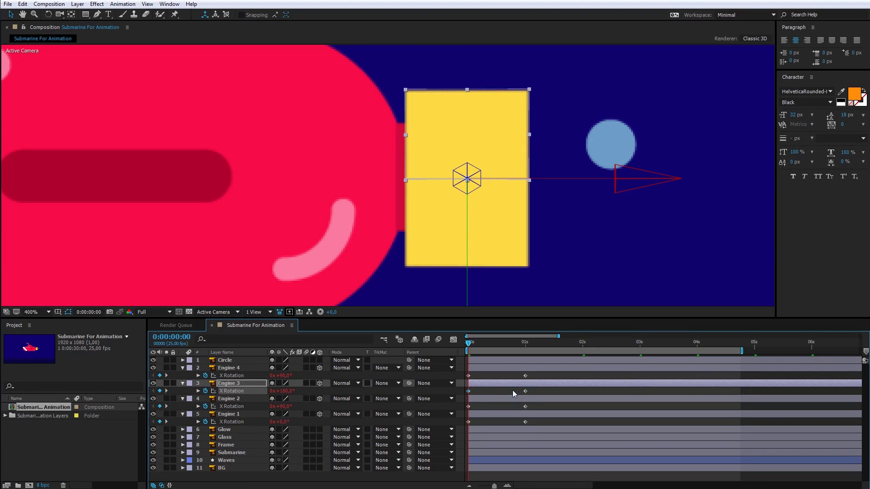
{"action": "left_click", "coordinate": [524, 342]}
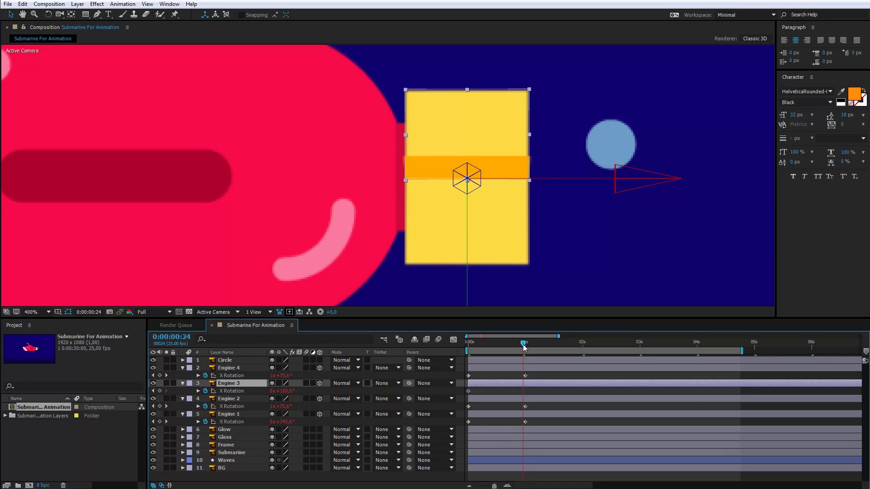
{"action": "left_click_drag", "start_coordinate": [524, 347], "coordinate": [526, 351]}
{"action": "left_click", "coordinate": [272, 391]}
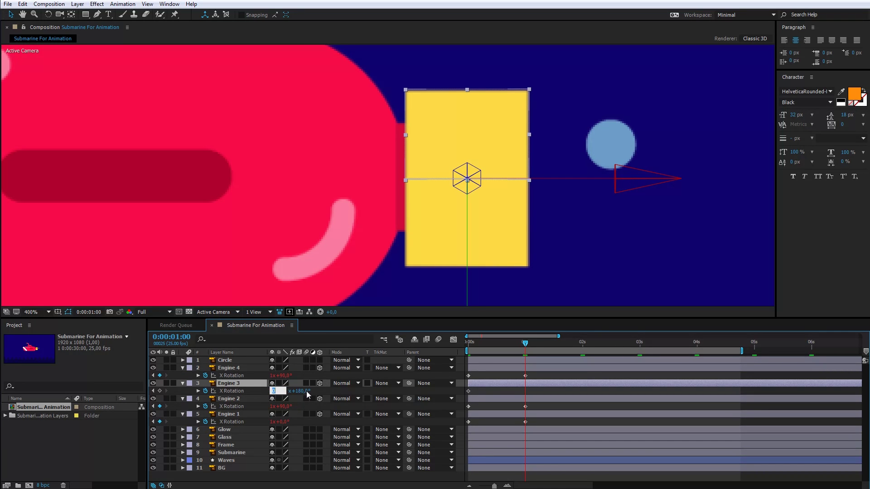
{"action": "type", "text": "1"}
{"action": "key", "text": "Return"}
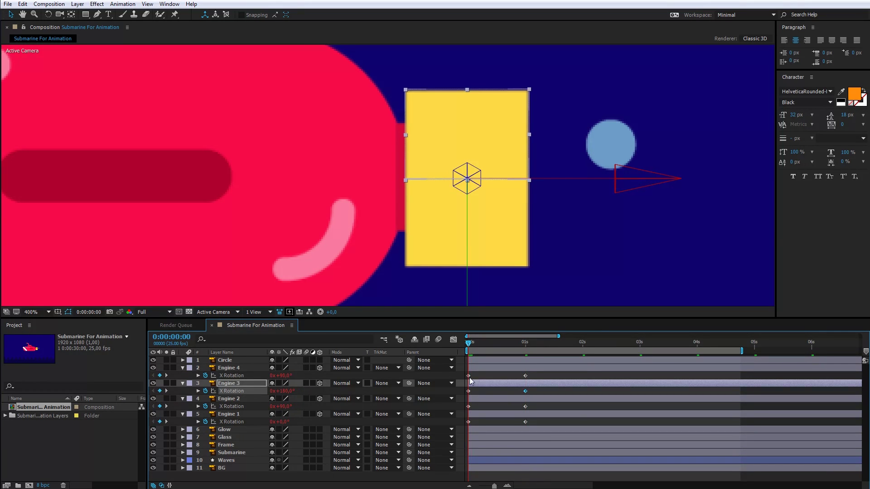
Step: Keyframe Engine 4's X Rotation at -90° at 0 seconds and at 1x-90° at 1 second
{"action": "left_click", "coordinate": [468, 376]}
{"action": "left_click", "coordinate": [281, 376]}
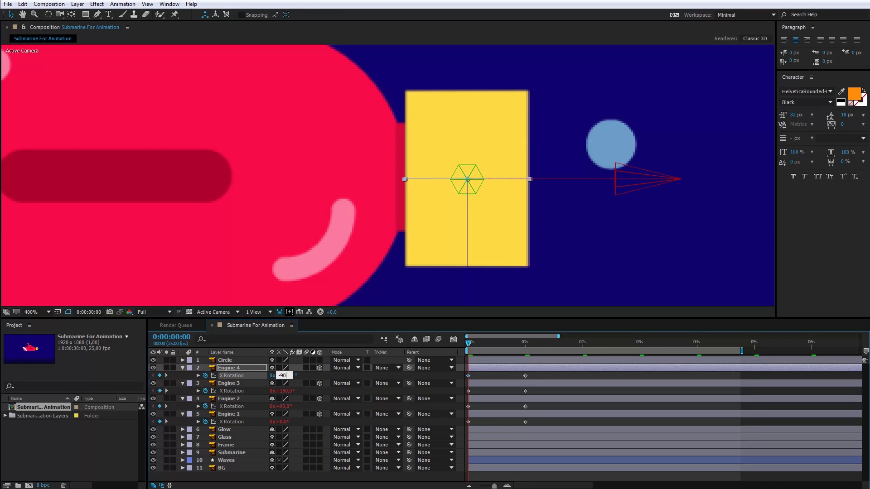
{"action": "type", "text": "-90"}
{"action": "key", "text": "Return"}
{"action": "left_click", "coordinate": [525, 344]}
{"action": "left_click", "coordinate": [526, 375]}
{"action": "key", "text": "Delete"}
{"action": "left_click", "coordinate": [272, 376]}
{"action": "type", "text": "1"}
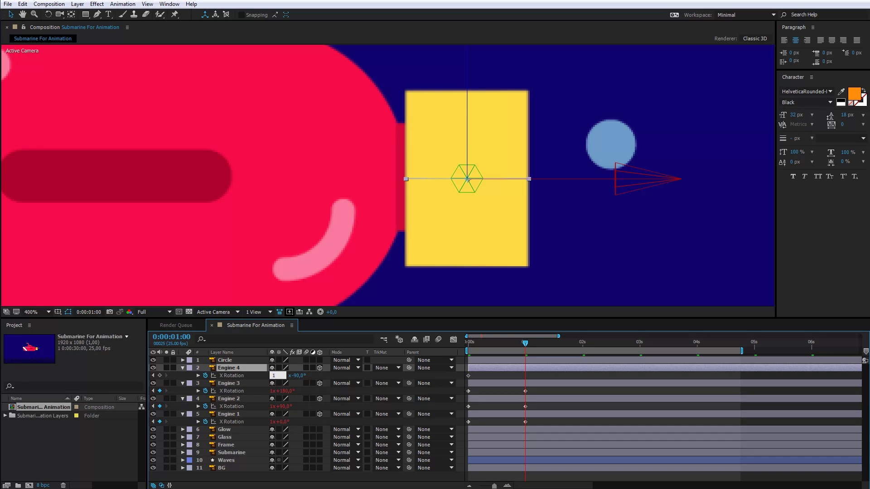
{"action": "key", "text": "Return"}
Step: Preview the spinning engine up close and again with the whole composition in view
{"action": "key", "text": "space"}
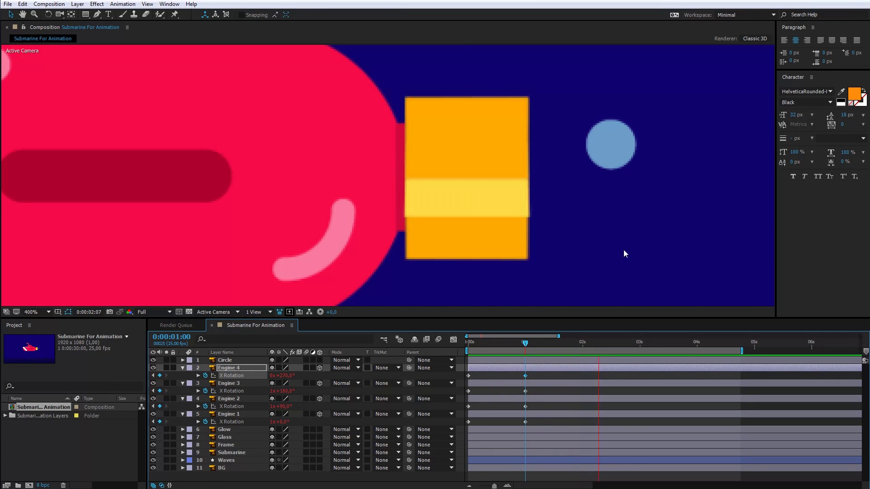
{"action": "key", "text": "space"}
{"action": "left_click", "coordinate": [40, 313]}
{"action": "left_click", "coordinate": [45, 321]}
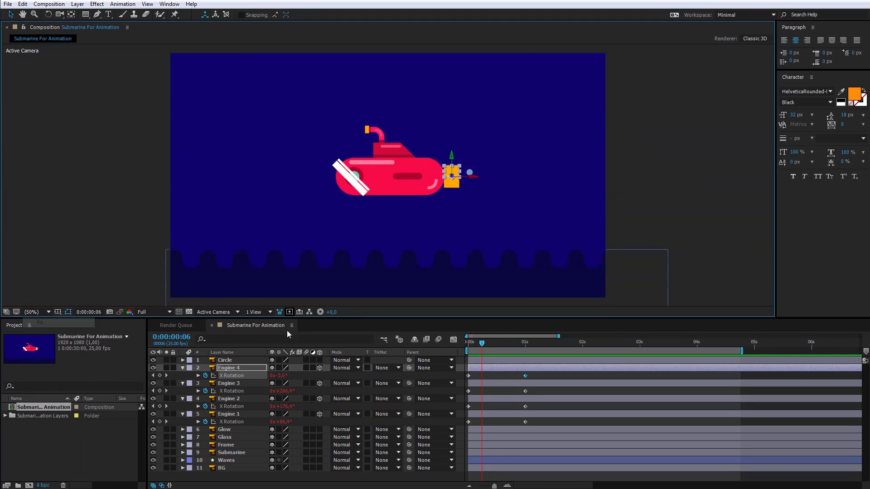
{"action": "key", "text": "space"}
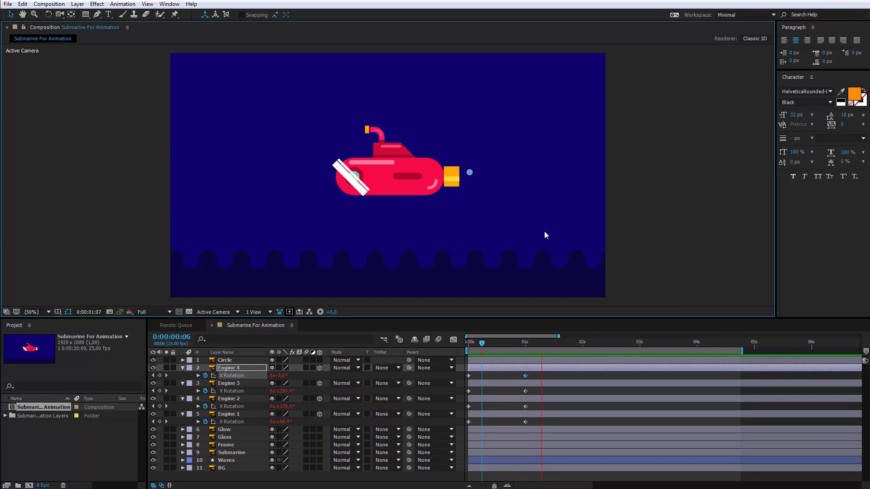
{"action": "key", "text": "space"}
Step: Mark the four Engine layers as shy and hide shy layers from the timeline
{"action": "left_click", "coordinate": [480, 413], "text": "shift"}
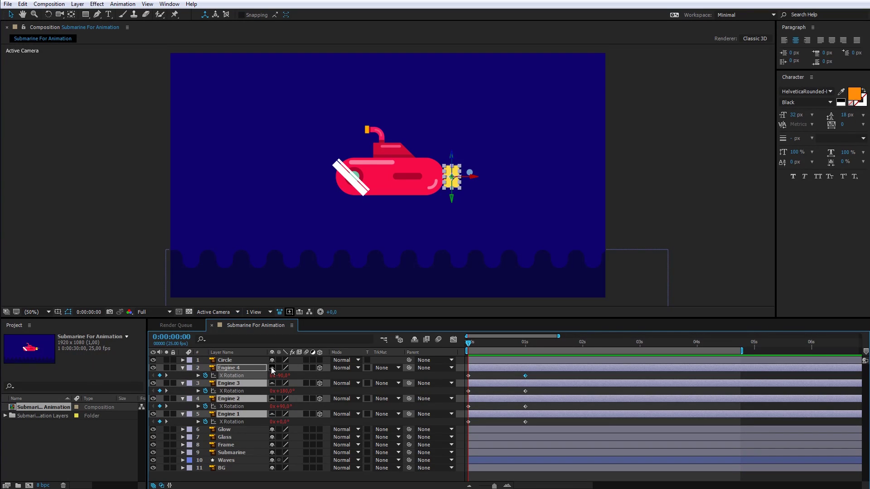
{"action": "left_click", "coordinate": [414, 339]}
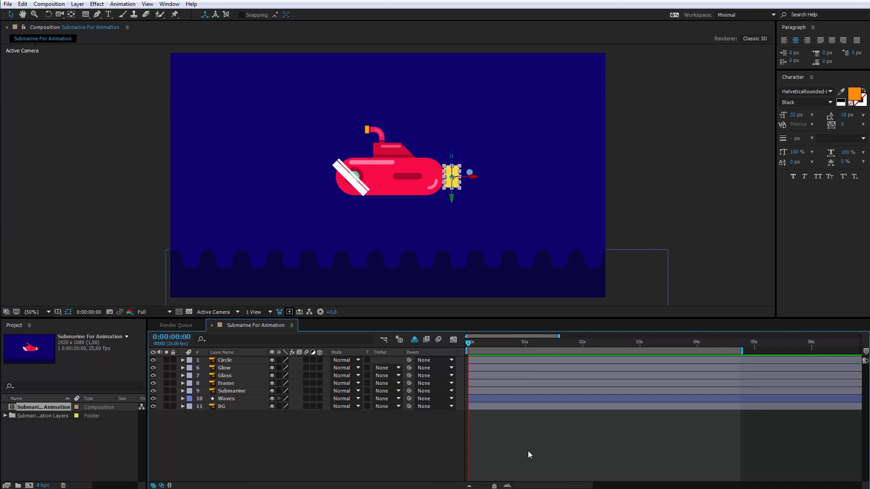
{"action": "left_click", "coordinate": [542, 452]}
Step: Shift the Waves layer left to Position 921, 1096.7 and keyframe its Position at 0 seconds
{"action": "left_click", "coordinate": [462, 284]}
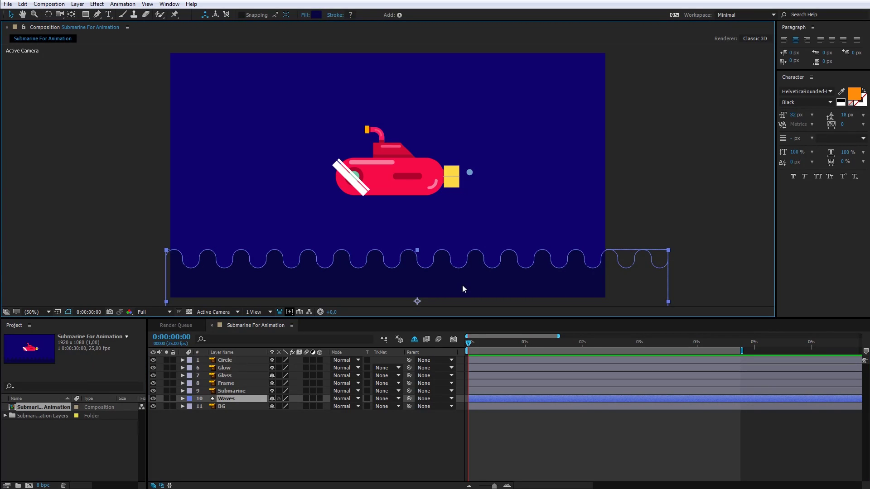
{"action": "key", "text": "p"}
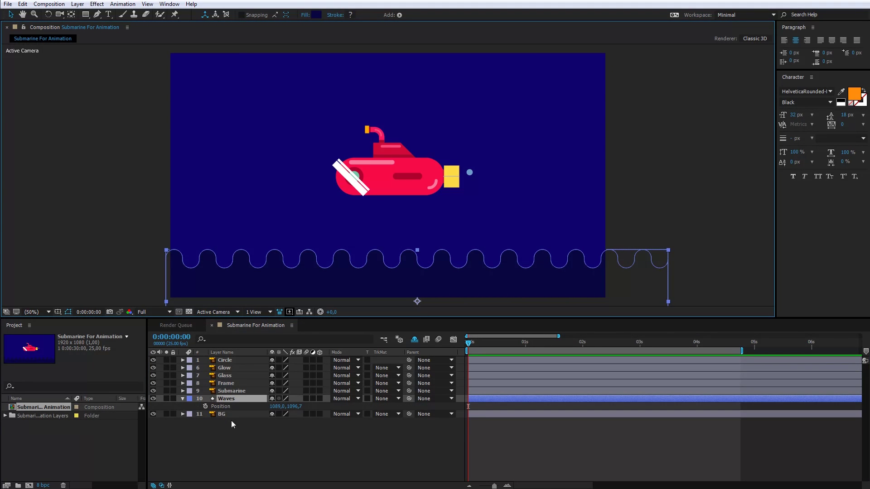
{"action": "left_click_drag", "start_coordinate": [582, 288], "coordinate": [543, 288]}
{"action": "left_click", "coordinate": [206, 406]}
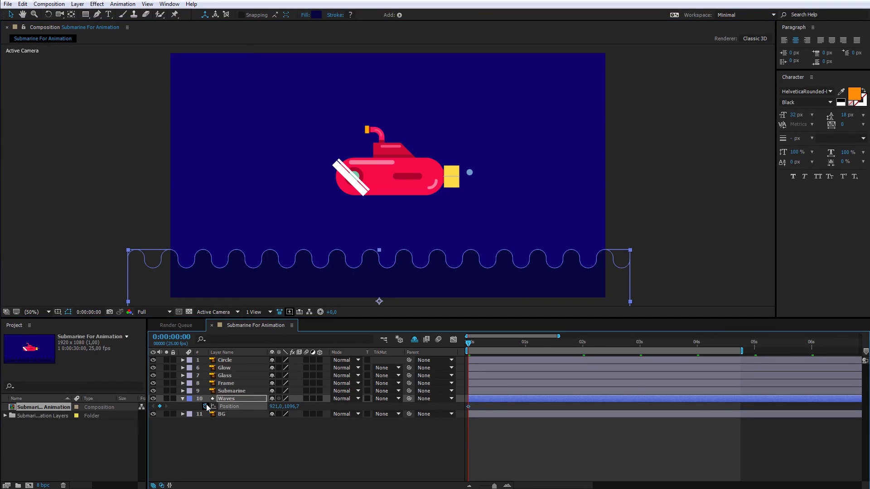
Step: At 0:00:00:14, move the Waves layer right by about one wave to Position 1079, 1096.7
{"action": "left_click", "coordinate": [501, 344]}
{"action": "left_click", "coordinate": [38, 312]}
{"action": "left_click", "coordinate": [46, 416]}
{"action": "left_click_drag", "start_coordinate": [138, 303], "coordinate": [467, 173]}
{"action": "left_click_drag", "start_coordinate": [330, 250], "coordinate": [401, 252]}
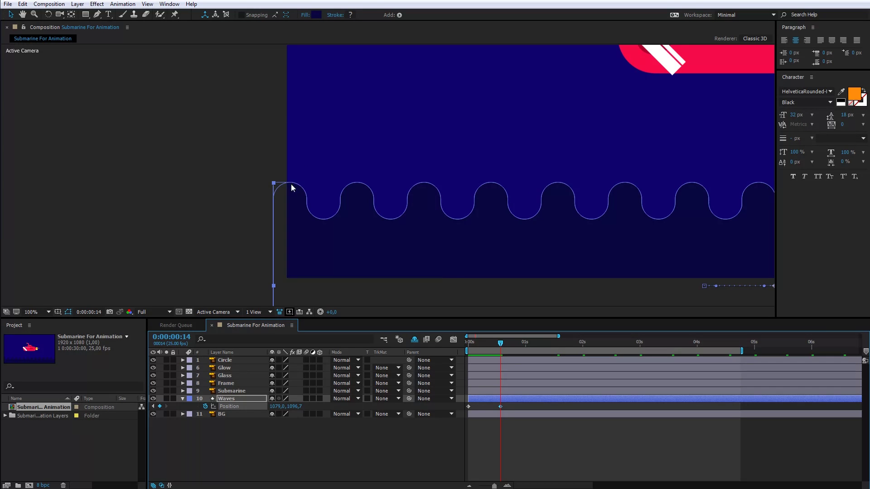
Step: Compare the waves at both keyframes and nudge the 0:00:00:14 Position to 1069, 1096.7 so the crests align
{"action": "left_click_drag", "start_coordinate": [465, 342], "coordinate": [498, 343]}
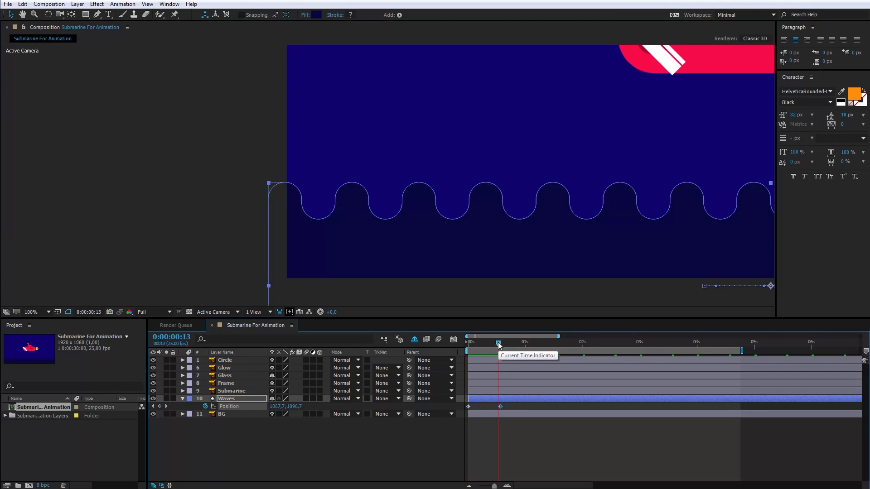
{"action": "left_click", "coordinate": [467, 344]}
{"action": "left_click_drag", "start_coordinate": [501, 344], "coordinate": [468, 343]}
{"action": "key", "text": "Left"}
{"action": "key", "text": "Left"}
{"action": "key", "text": "Left"}
{"action": "key", "text": "Left"}
{"action": "key", "text": "Left"}
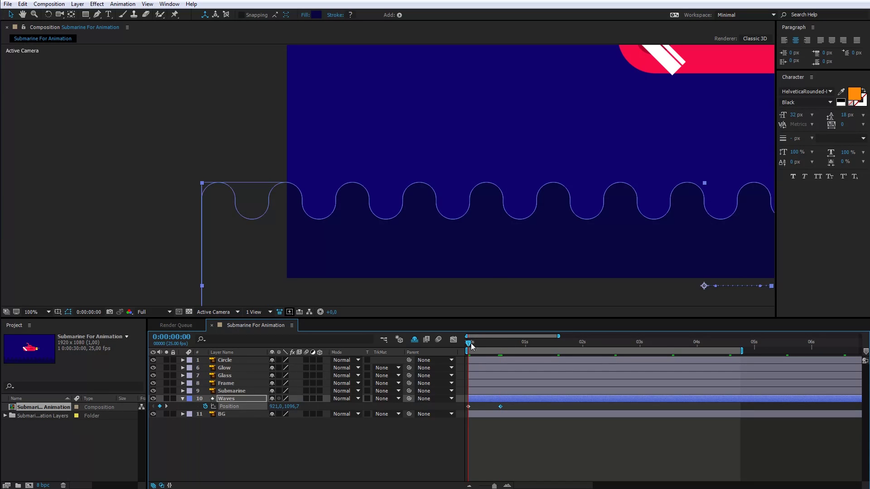
{"action": "left_click", "coordinate": [500, 344]}
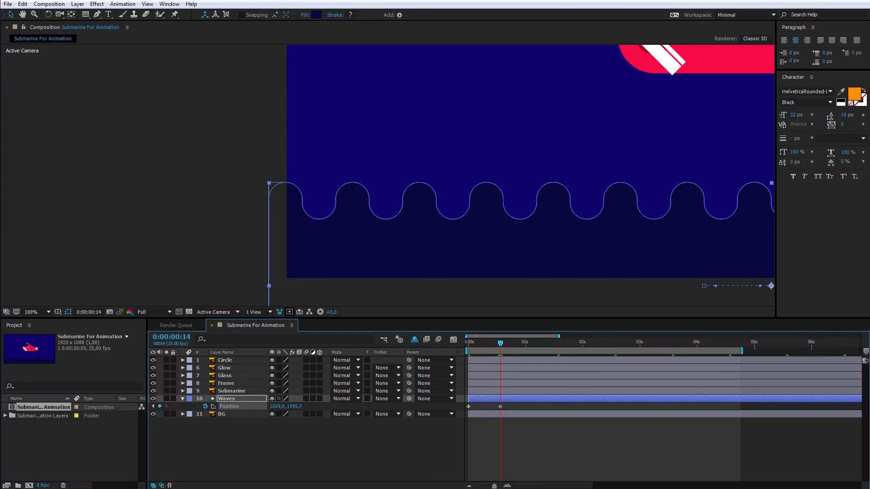
Step: Apply the expression loopOut("cycle"); to the Waves layer's Position
{"action": "left_click", "coordinate": [45, 312]}
{"action": "left_click", "coordinate": [45, 322]}
{"action": "key", "text": "Home"}
{"action": "left_click", "coordinate": [205, 407], "text": "alt"}
{"action": "type", "text": "l"}
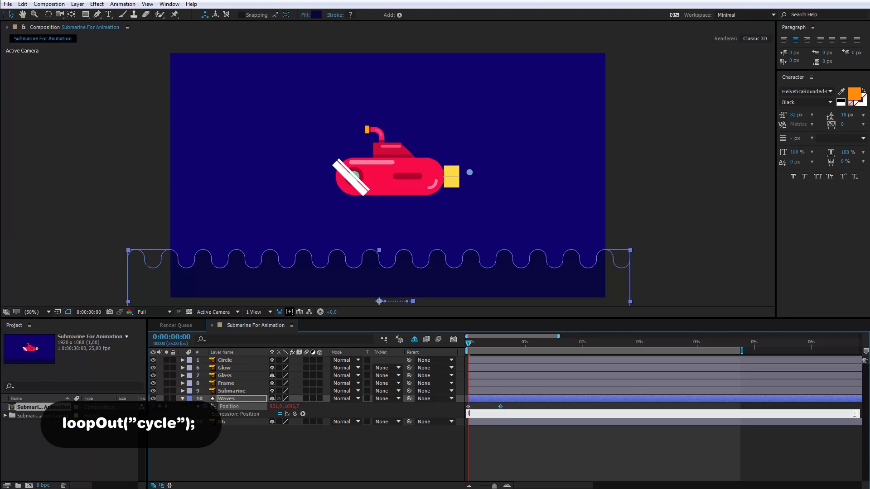
{"action": "type", "text": "loopOut(\"cycle"}
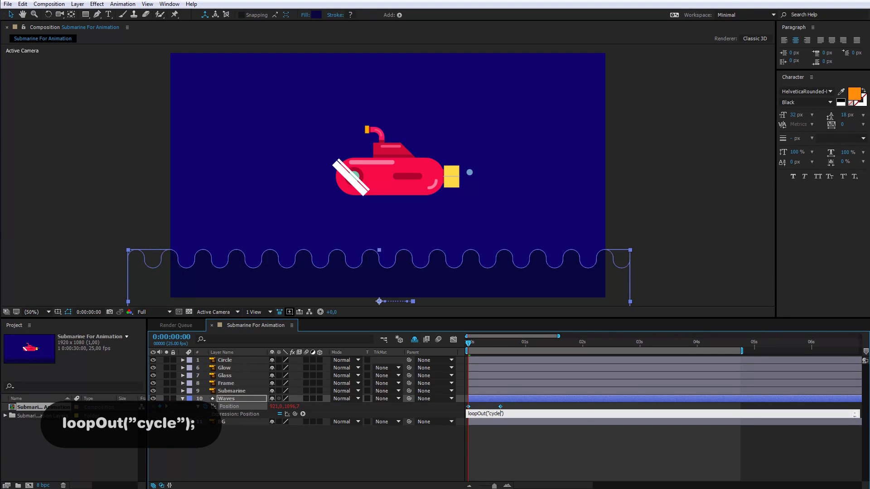
{"action": "key", "text": "Right"}
{"action": "key", "text": "Right"}
{"action": "type", "text": ";"}
{"action": "left_click", "coordinate": [507, 439]}
Step: Preview the looping waves and return to the first frame
{"action": "key", "text": "space"}
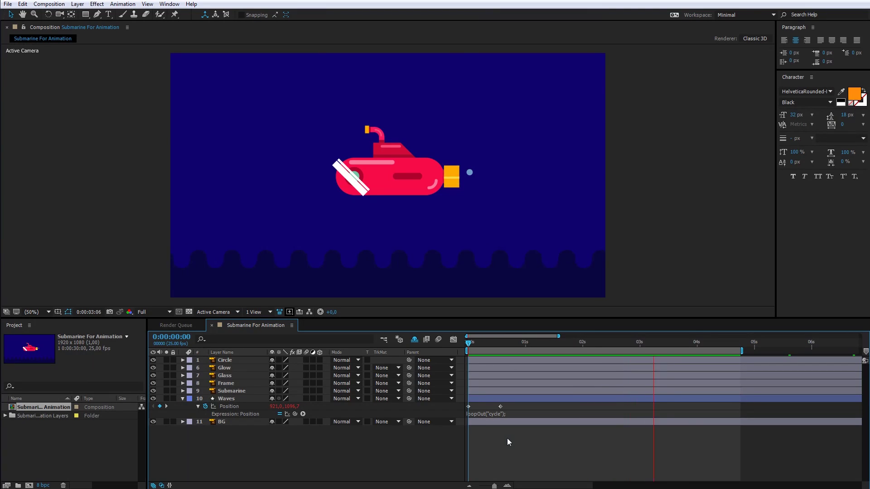
{"action": "key", "text": "space"}
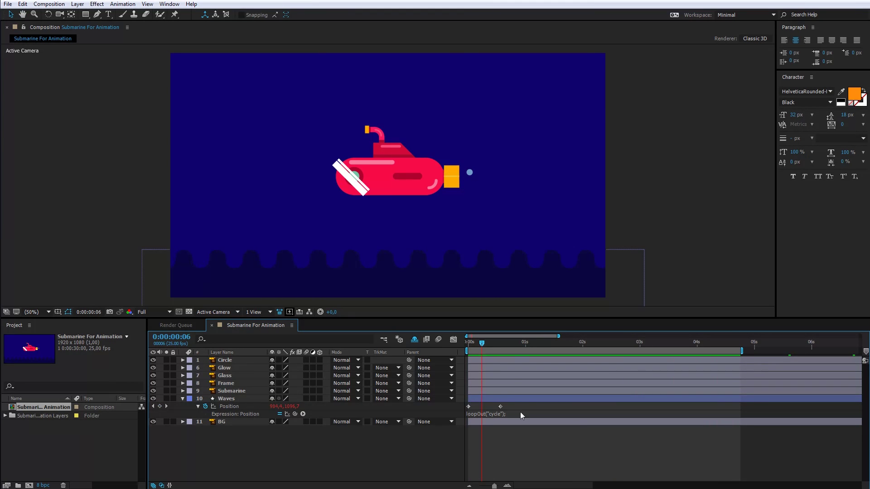
{"action": "left_click_drag", "start_coordinate": [484, 346], "coordinate": [463, 343]}
Step: Duplicate the Waves layer and delete the duplicate's second Position keyframe
{"action": "left_click", "coordinate": [483, 399]}
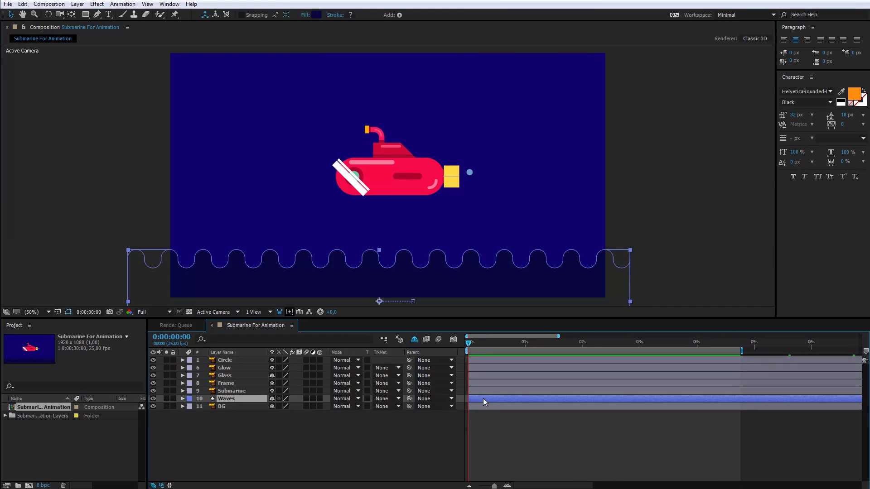
{"action": "key", "text": "ctrl+d"}
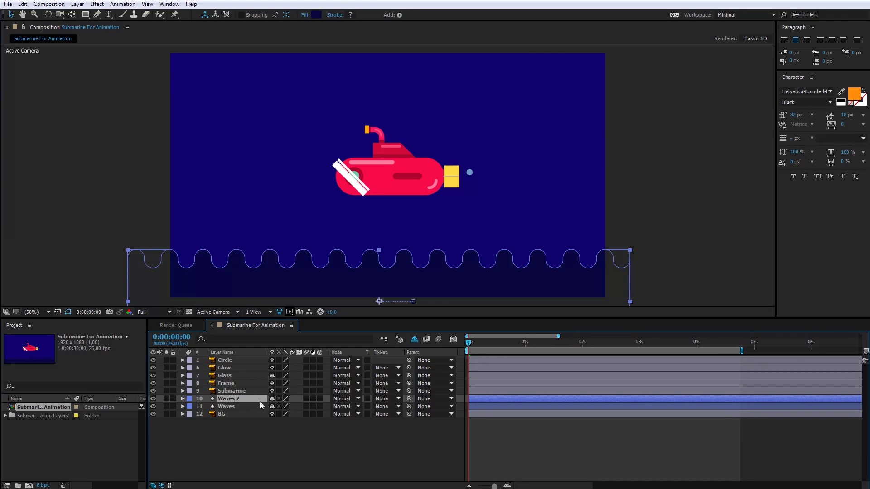
{"action": "key", "text": "u"}
{"action": "left_click_drag", "start_coordinate": [503, 410], "coordinate": [495, 404]}
{"action": "key", "text": "Delete"}
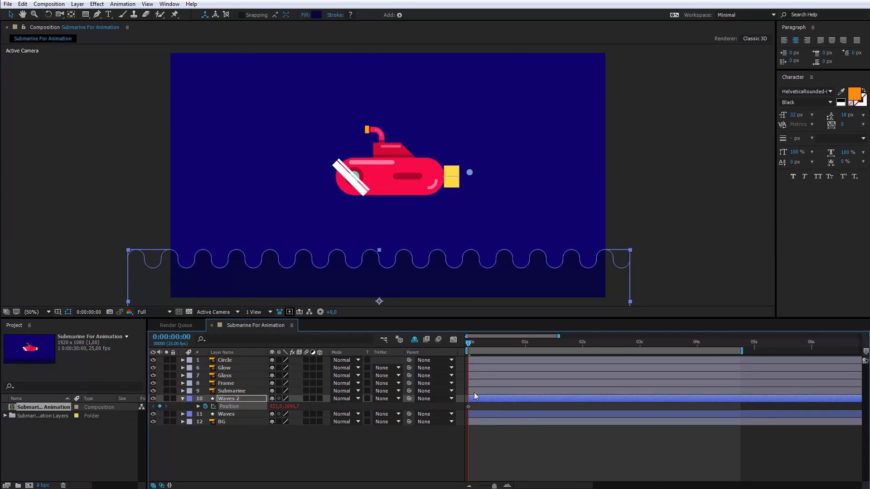
Step: Raise Waves 2 to Position 921, 976.7 and set its Opacity to 50%
{"action": "left_click_drag", "start_coordinate": [469, 288], "coordinate": [471, 269]}
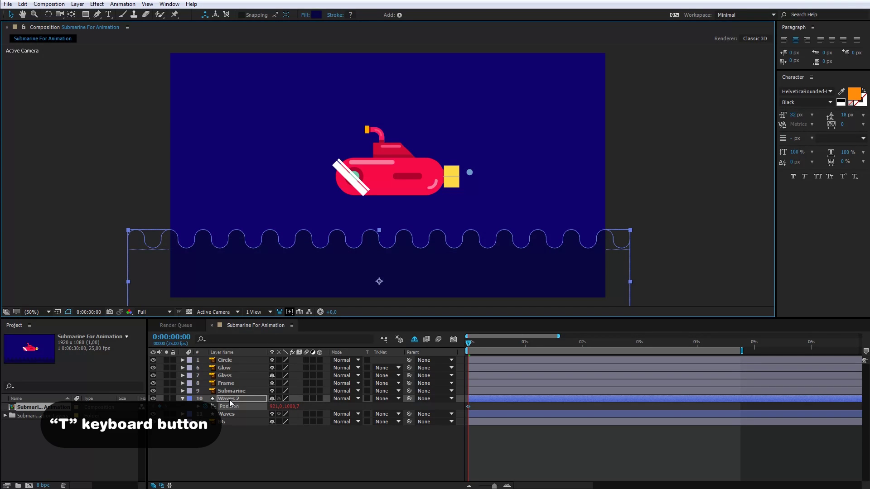
{"action": "key", "text": "t"}
{"action": "left_click", "coordinate": [276, 406]}
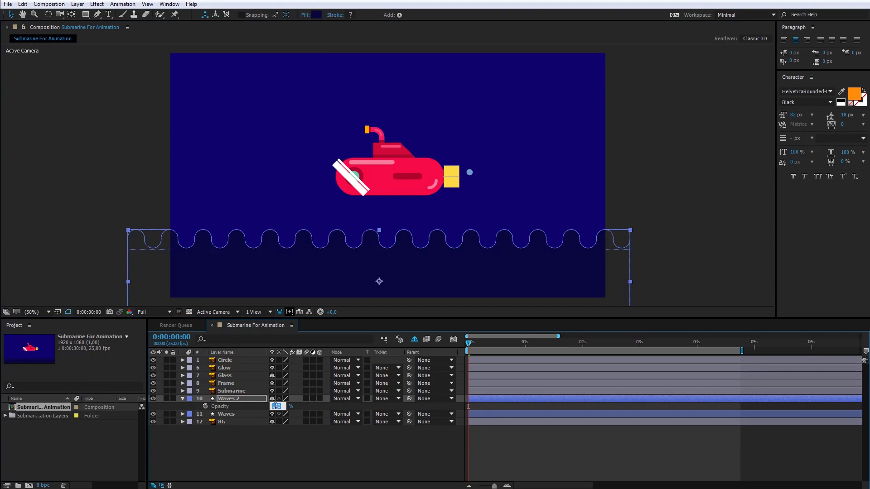
{"action": "type", "text": "50"}
{"action": "key", "text": "Return"}
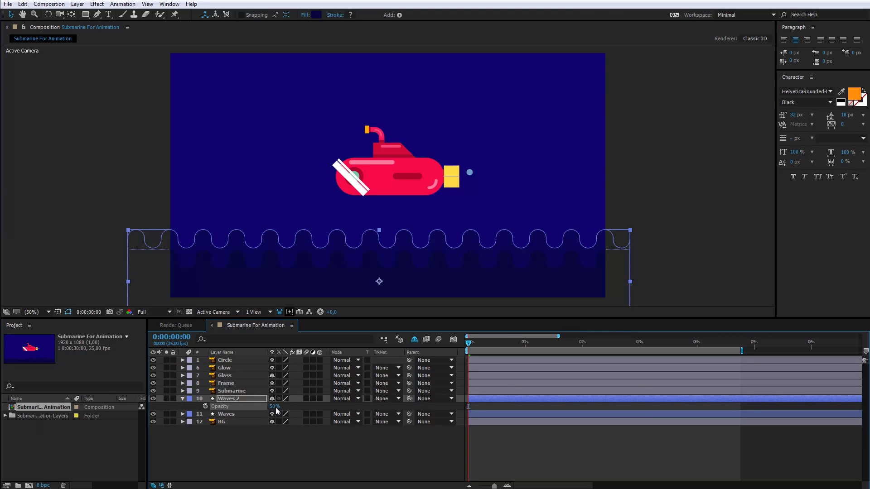
{"action": "left_click", "coordinate": [229, 406]}
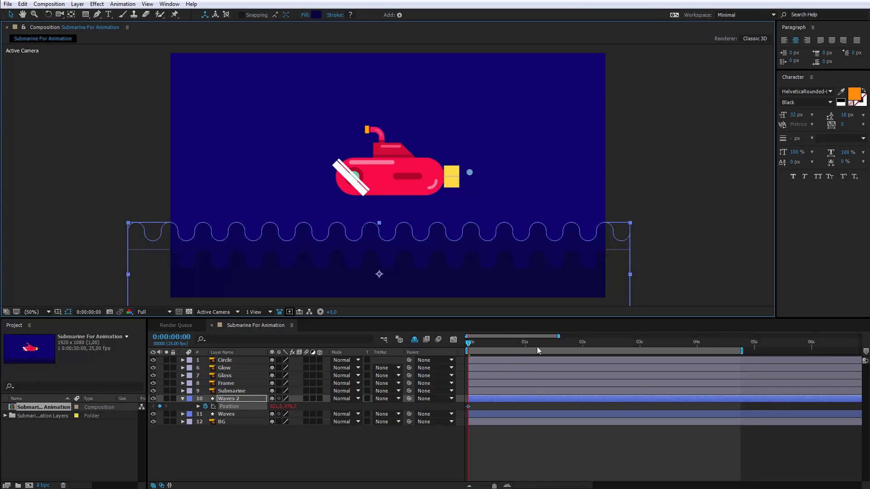
Step: At 0:00:01:02, move Waves 2 right by one wave to Position 1069, 976.7, matching its crests to the first frame
{"action": "left_click", "coordinate": [545, 343]}
{"action": "mouse_move", "coordinate": [493, 486]}
{"action": "left_mouse_down"}
{"action": "mouse_move", "coordinate": [480, 486]}
{"action": "mouse_move", "coordinate": [495, 486]}
{"action": "left_mouse_up"}
{"action": "left_click_drag", "start_coordinate": [566, 344], "coordinate": [545, 344]}
{"action": "left_click_drag", "start_coordinate": [258, 245], "coordinate": [461, 114]}
{"action": "left_click", "coordinate": [35, 312]}
{"action": "left_click", "coordinate": [40, 416]}
{"action": "key", "text": "space"}
{"action": "left_click", "coordinate": [469, 346]}
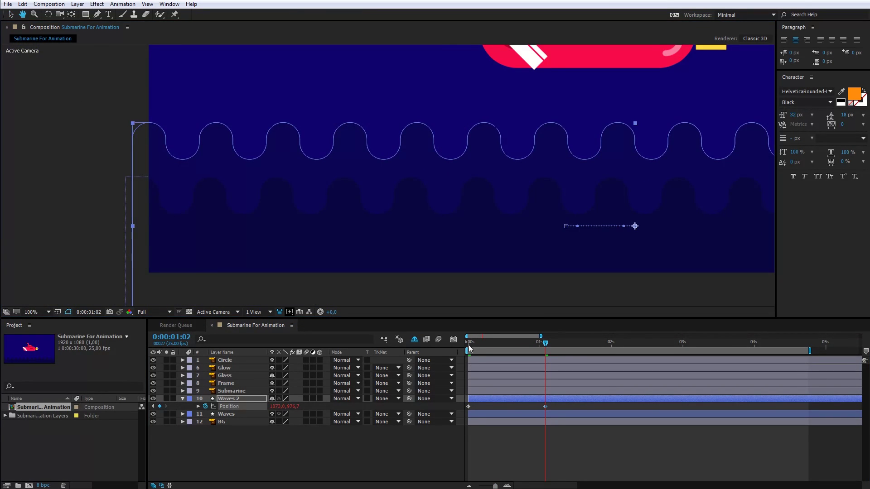
{"action": "left_click", "coordinate": [545, 343]}
{"action": "left_click", "coordinate": [469, 343]}
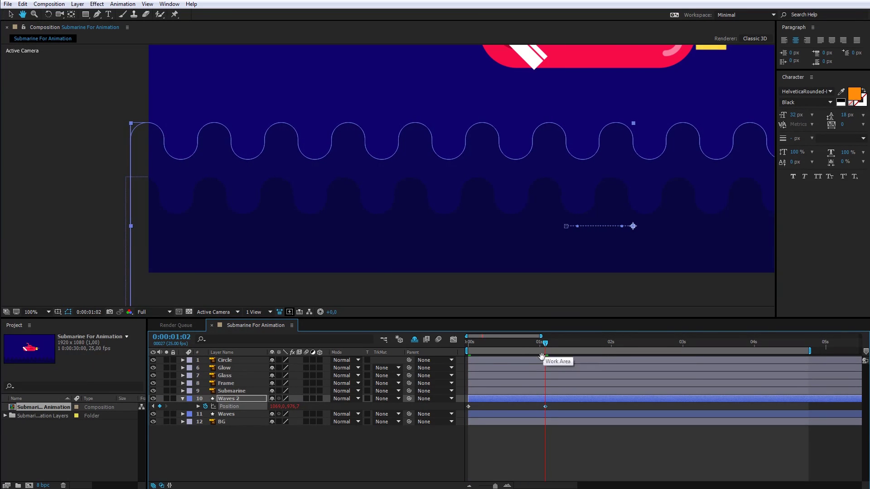
Step: Preview both wave layers with the whole composition in view and return to the first frame
{"action": "left_click", "coordinate": [33, 312]}
{"action": "left_click", "coordinate": [21, 329]}
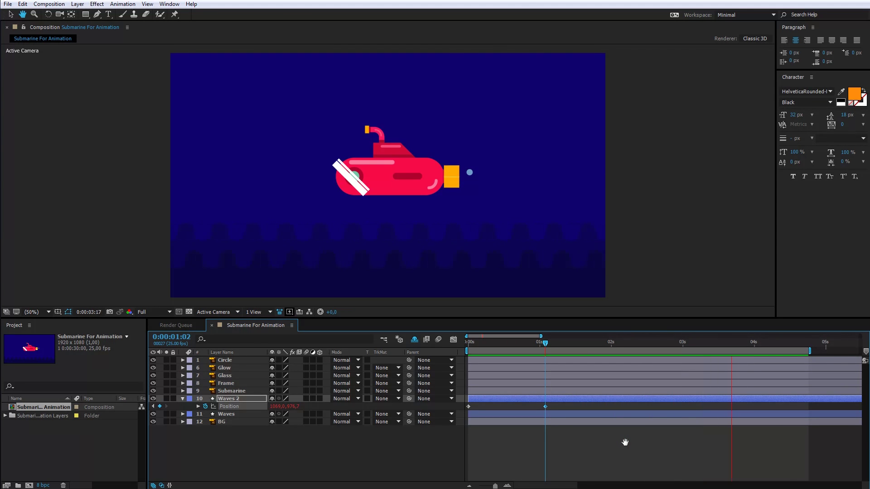
{"action": "left_click_drag", "start_coordinate": [550, 343], "coordinate": [458, 341]}
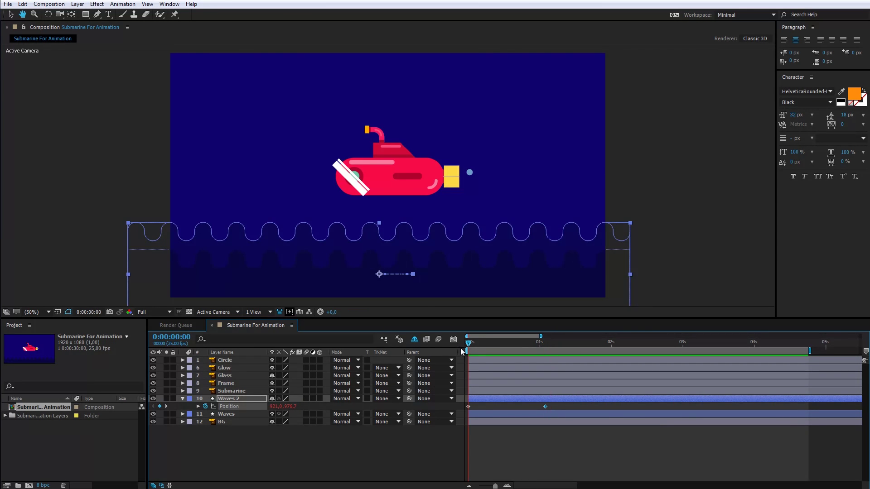
Step: Move the white Glow stripes diagonally down and left, off the submarine's round window
{"action": "key", "text": "v"}
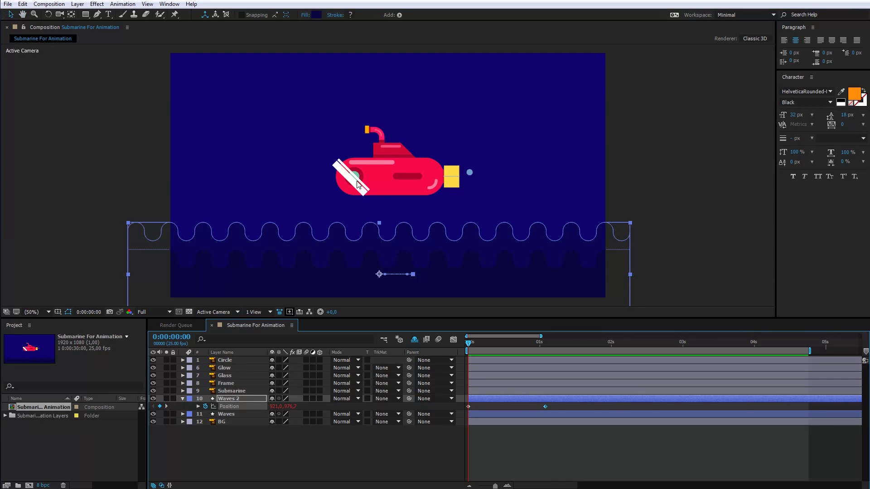
{"action": "left_click", "coordinate": [48, 311]}
{"action": "left_click", "coordinate": [31, 415]}
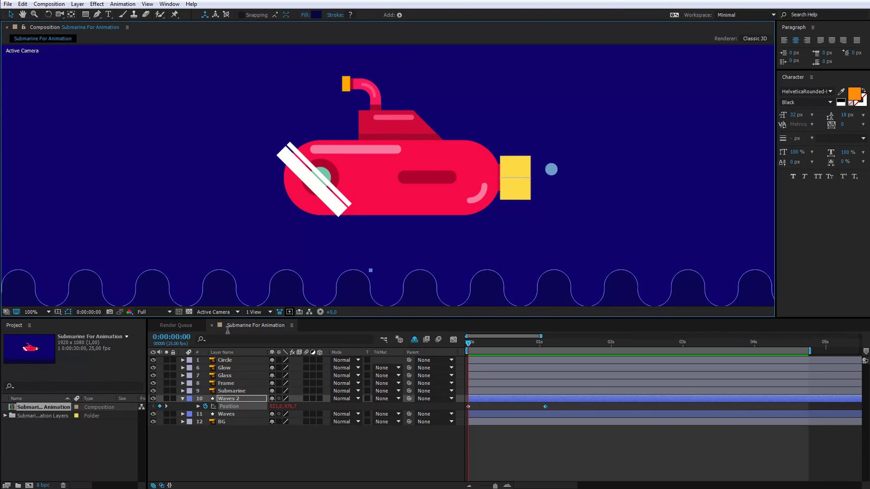
{"action": "left_click_drag", "start_coordinate": [313, 175], "coordinate": [301, 190]}
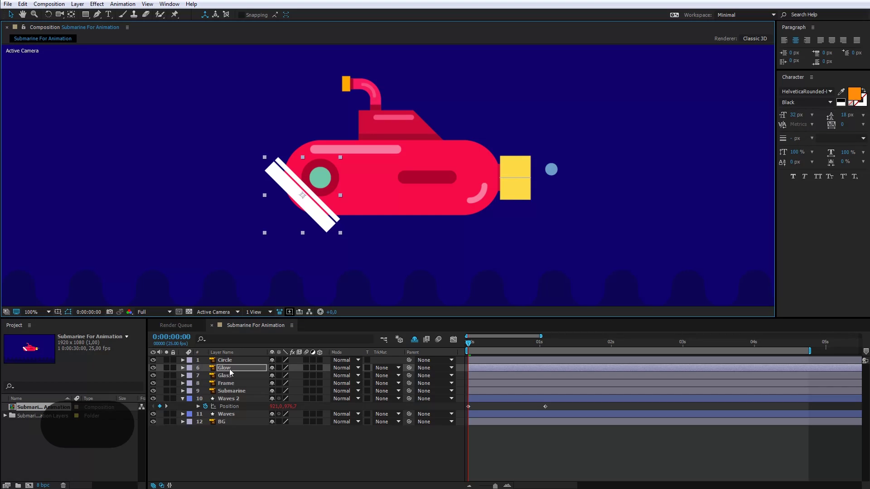
Step: Keyframe Glow's Position at the first frame and, at about one second, move the stripes diagonally up and right across the window
{"action": "key", "text": "p"}
{"action": "left_click", "coordinate": [205, 376]}
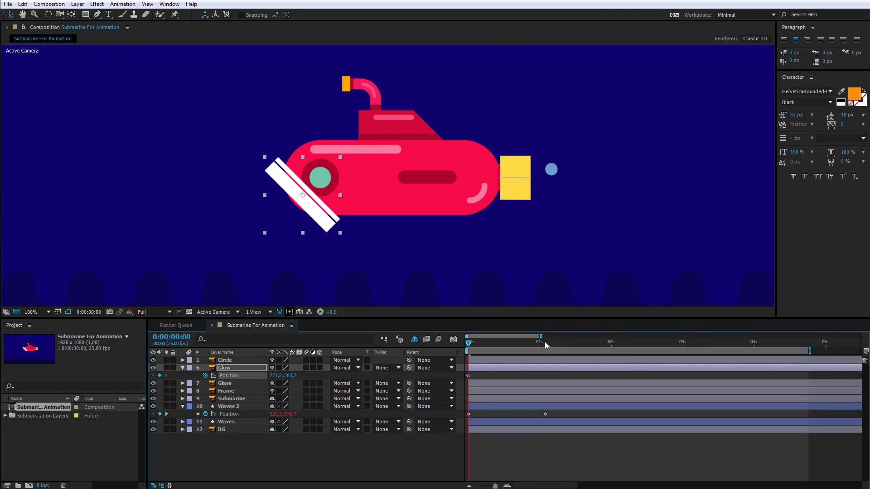
{"action": "left_click_drag", "start_coordinate": [546, 345], "coordinate": [543, 345]}
{"action": "left_click_drag", "start_coordinate": [332, 217], "coordinate": [368, 183]}
Step: Loop Glow's Position with the expression loopOut("cycle"); and preview the sweep from the first frame
{"action": "left_click", "coordinate": [469, 346]}
{"action": "left_click", "coordinate": [206, 376], "text": "alt"}
{"action": "type", "text": "loopOut"}
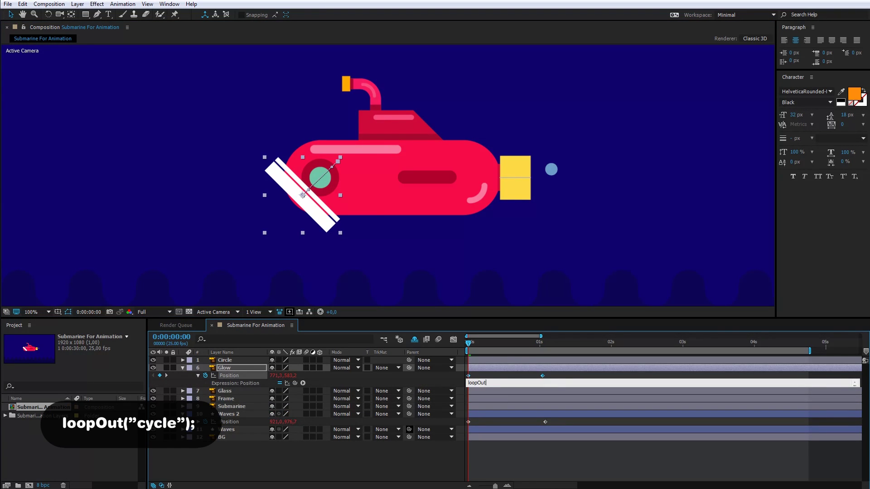
{"action": "type", "text": "(\""}
{"action": "type", "text": "cycle\");"}
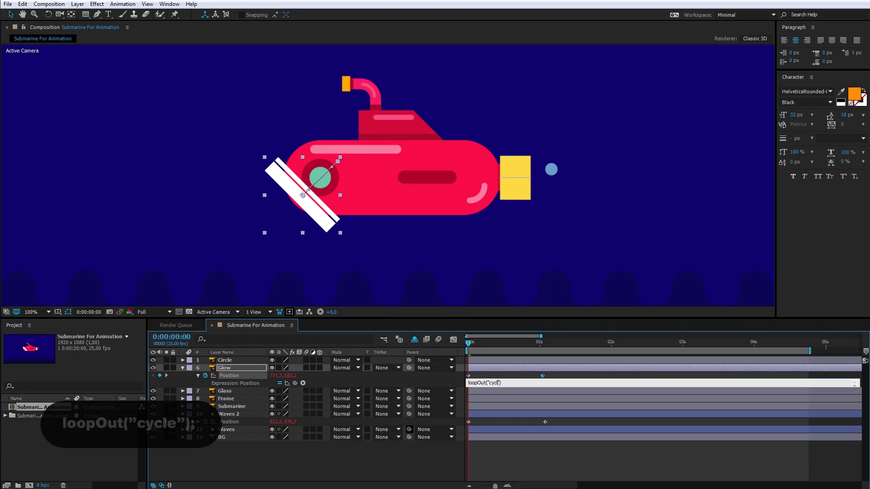
{"action": "left_click", "coordinate": [502, 456]}
{"action": "key", "text": "space"}
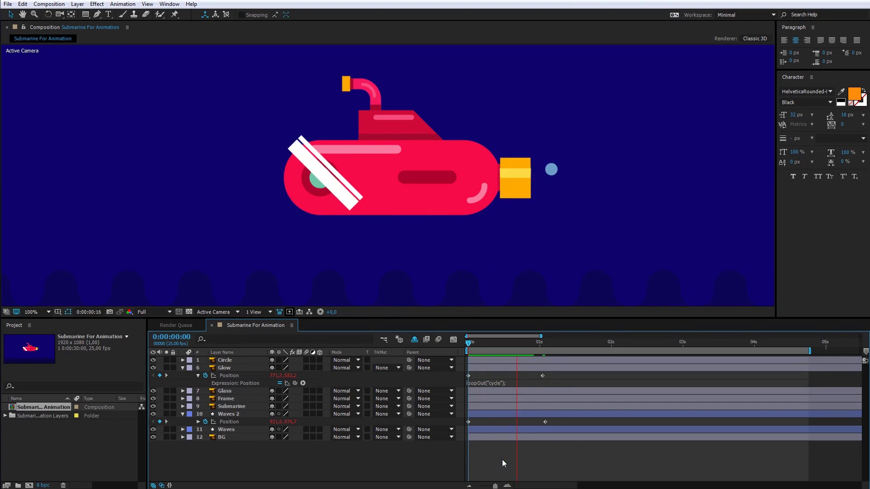
{"action": "left_click", "coordinate": [313, 225]}
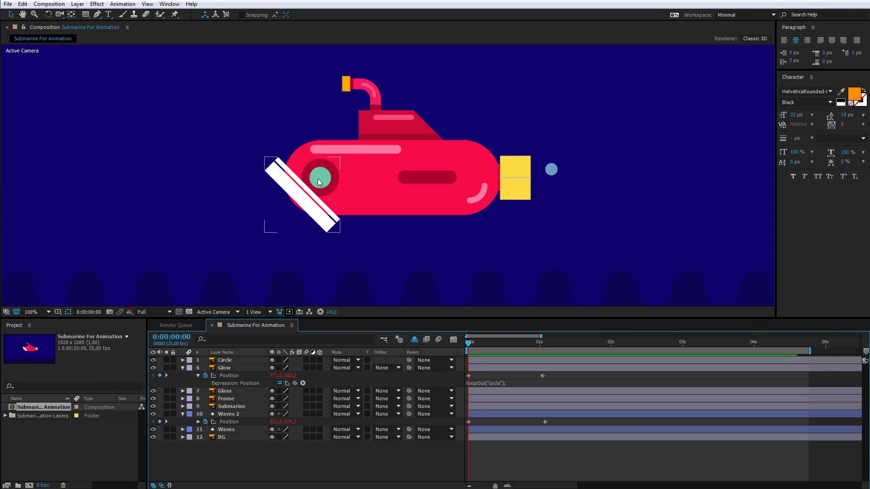
Step: Duplicate the Glass layer and place the copy directly above Glow
{"action": "left_click", "coordinate": [224, 390]}
{"action": "key", "text": "ctrl+d"}
{"action": "left_click_drag", "start_coordinate": [226, 390], "coordinate": [225, 365]}
Step: With the stripes over the window at 0:00:00:09, set Glow's track matte to Alpha Matte "Glass 2"
{"action": "left_click_drag", "start_coordinate": [476, 345], "coordinate": [494, 342]}
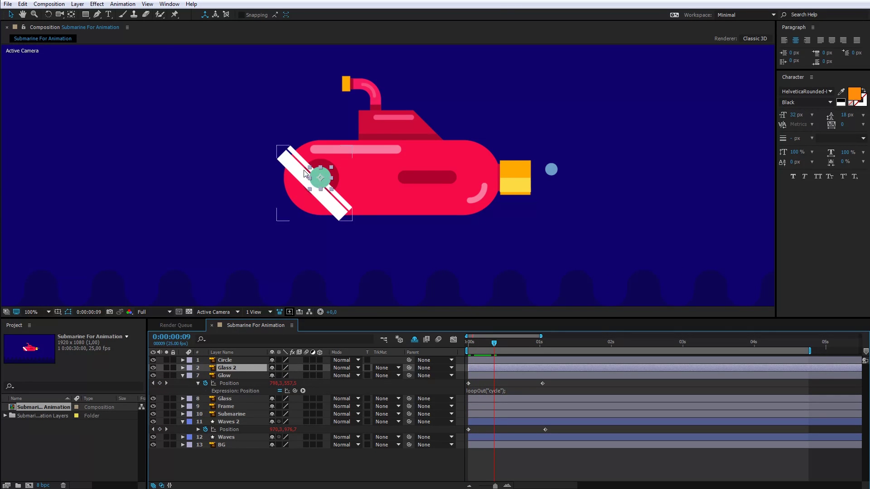
{"action": "left_click", "coordinate": [299, 186]}
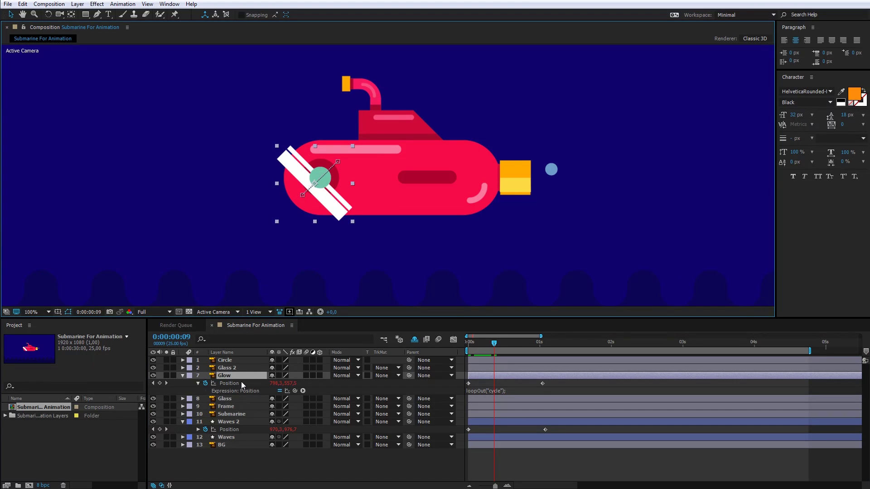
{"action": "left_click", "coordinate": [386, 375]}
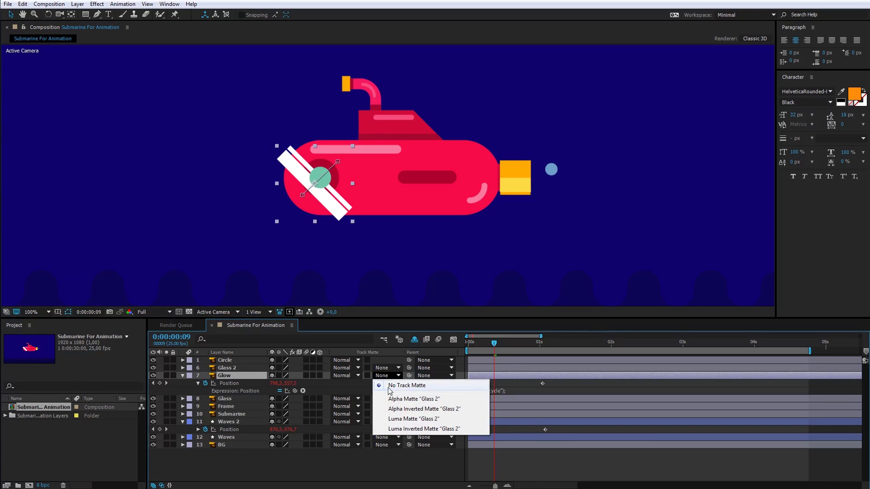
{"action": "left_click", "coordinate": [434, 401]}
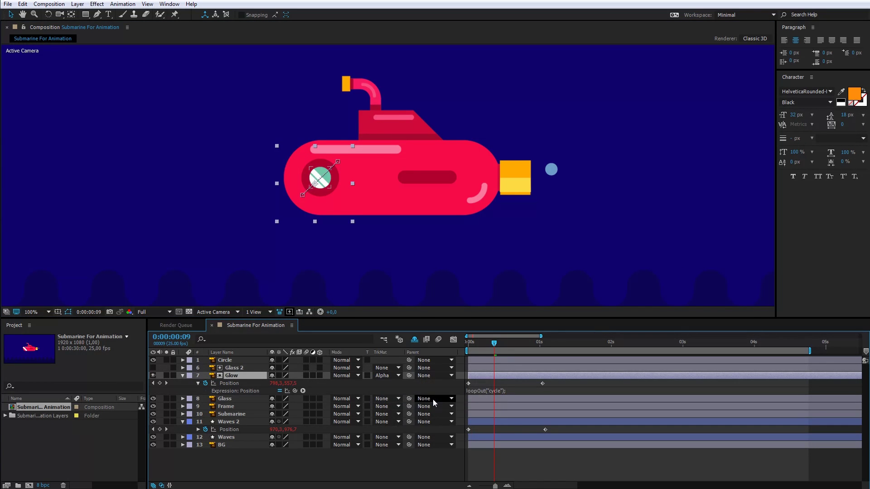
Step: Preview the matted window glow from the first frame with the whole composition in view
{"action": "key", "text": "Home"}
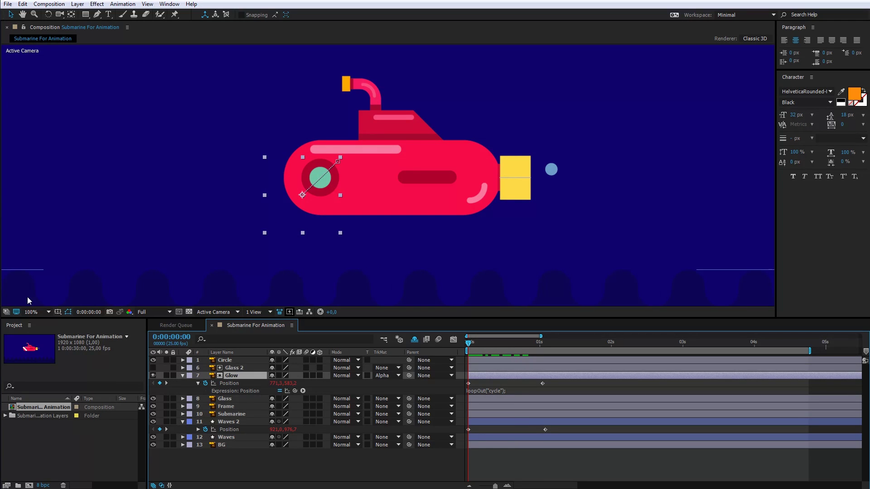
{"action": "left_click", "coordinate": [30, 311]}
{"action": "left_click", "coordinate": [39, 333]}
{"action": "key", "text": "space"}
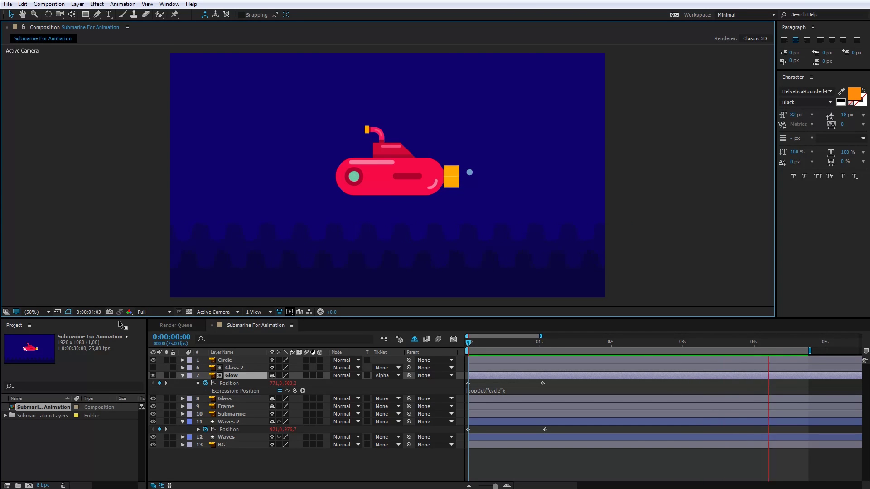
Step: Slow the glow by moving its second Position keyframe to about two seconds, and preview the result
{"action": "left_click", "coordinate": [543, 383]}
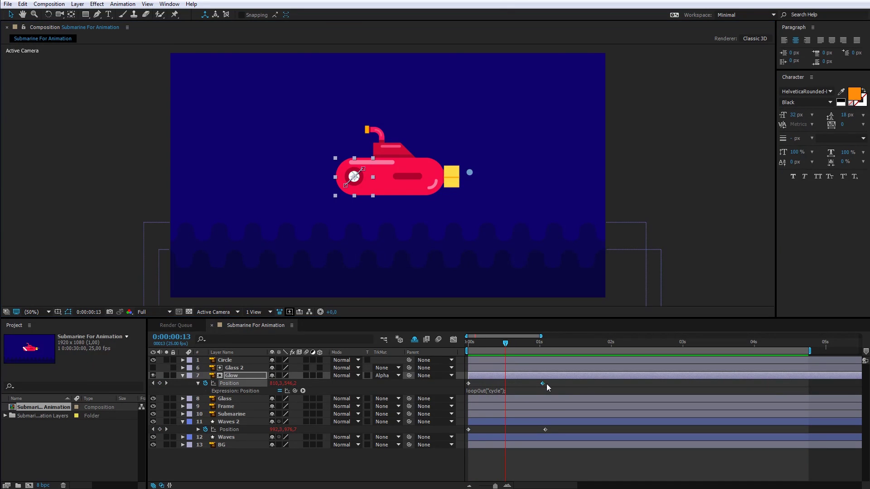
{"action": "left_click_drag", "start_coordinate": [546, 383], "coordinate": [621, 392]}
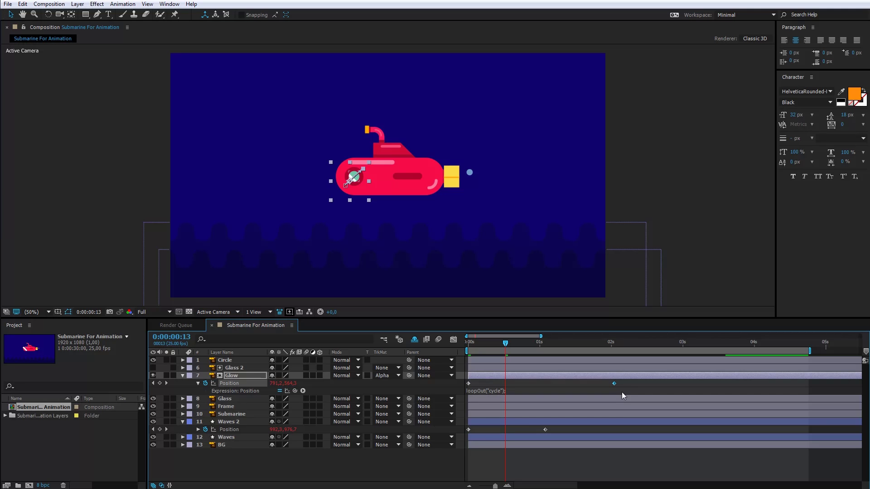
{"action": "key", "text": "space"}
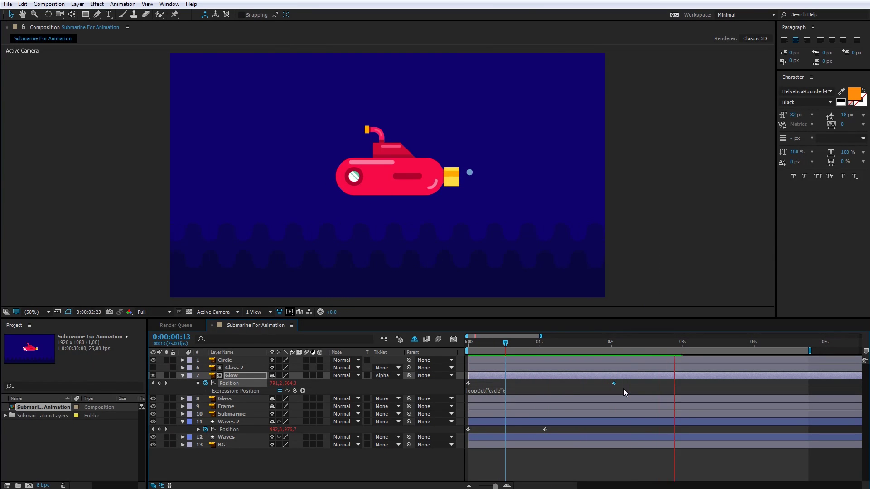
{"action": "key", "text": "space"}
{"action": "key", "text": "Home"}
Step: Pre-compose Glass 2, Glow, Glass and Frame into a new composition named Windows
{"action": "left_click", "coordinate": [234, 368]}
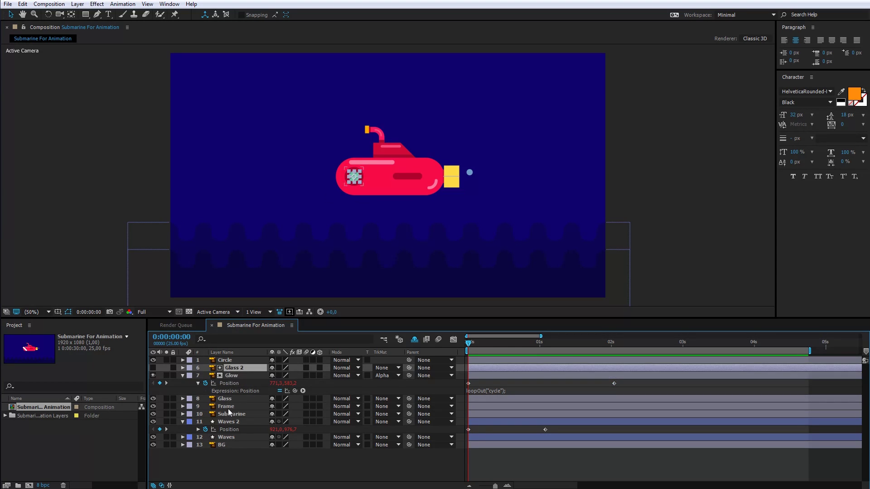
{"action": "left_click", "coordinate": [229, 406], "text": "shift"}
{"action": "right_click", "coordinate": [234, 377]}
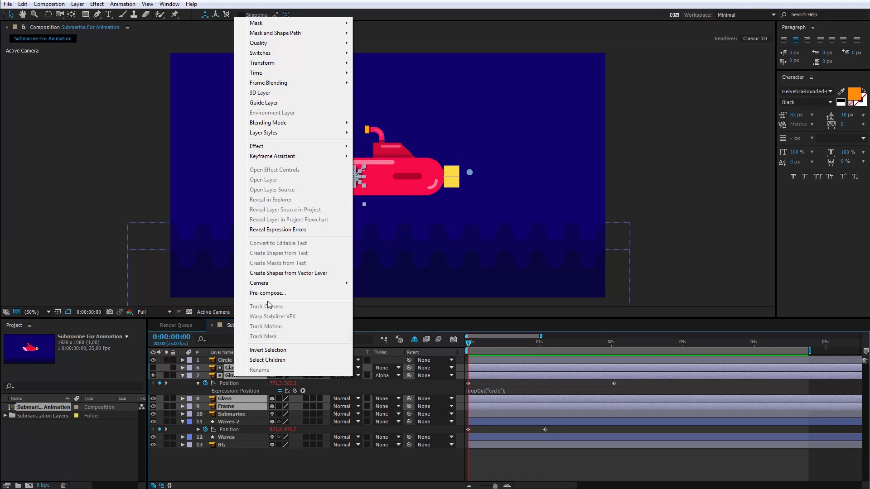
{"action": "left_click", "coordinate": [268, 294]}
{"action": "type", "text": "Window"}
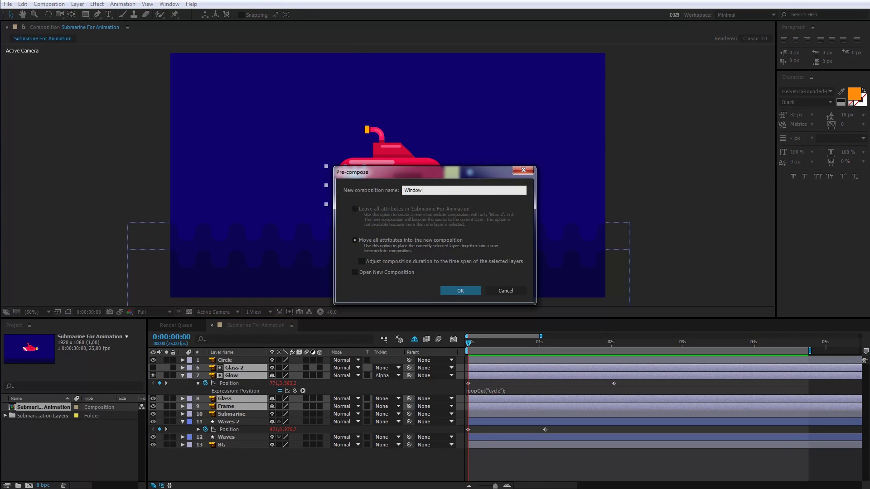
{"action": "type", "text": "s"}
{"action": "key", "text": "Return"}
Step: Duplicate the Windows layer, move the copy right to form a second round window, and preview both
{"action": "key", "text": "ctrl+d"}
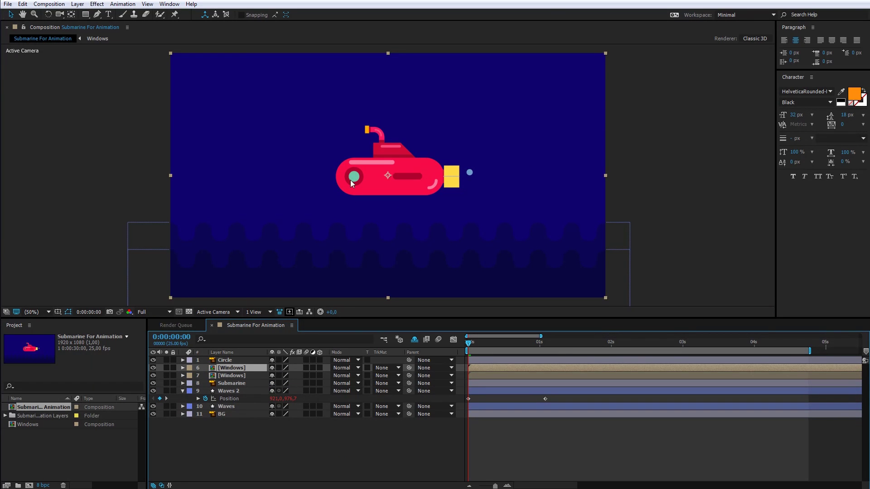
{"action": "left_click_drag", "start_coordinate": [353, 178], "coordinate": [375, 180]}
{"action": "left_click", "coordinate": [525, 440]}
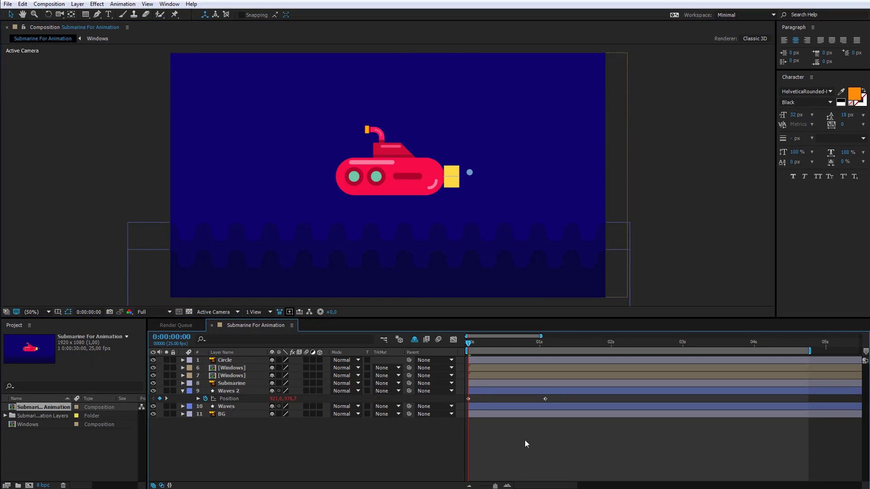
{"action": "key", "text": "space"}
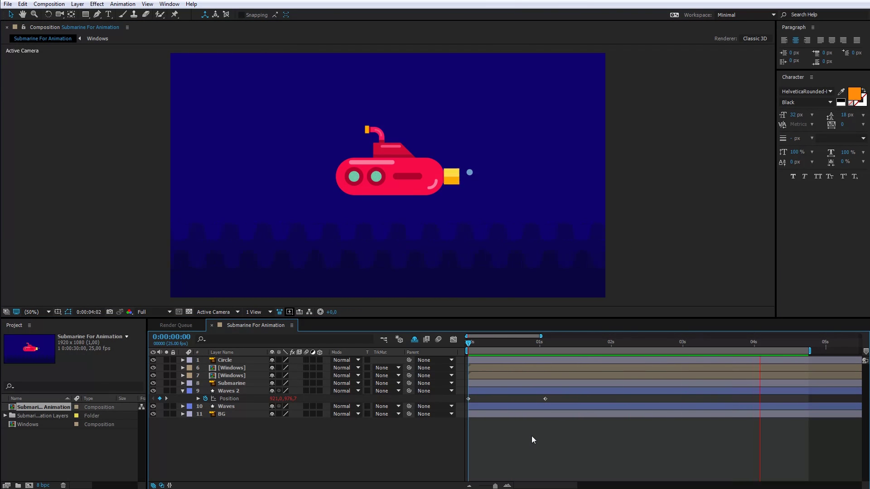
{"action": "key", "text": "space"}
Step: Hide both Windows layers from the timeline as shy layers
{"action": "left_click", "coordinate": [470, 173]}
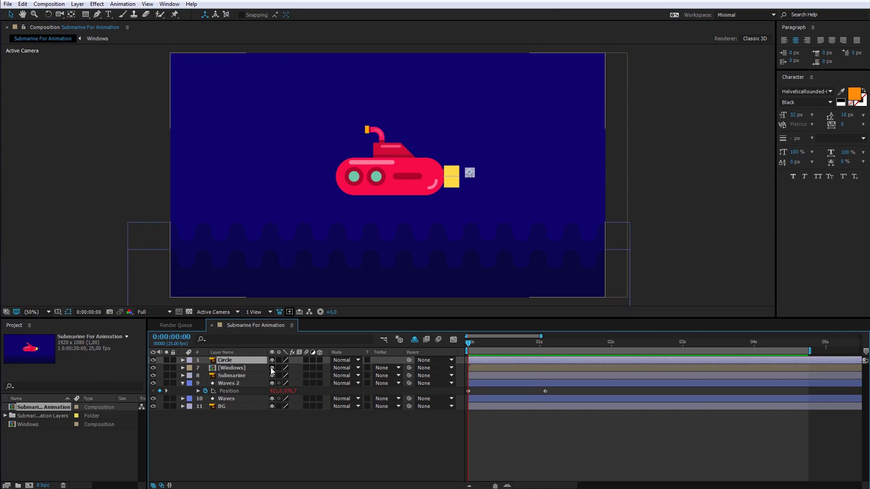
{"action": "left_click", "coordinate": [272, 368]}
{"action": "left_click", "coordinate": [36, 312]}
{"action": "left_click", "coordinate": [44, 415]}
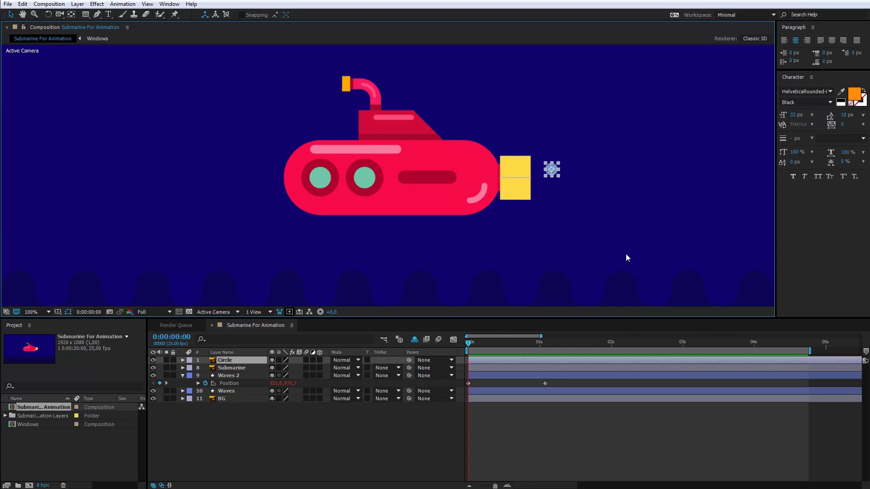
Step: Animate Circle's Position from over the yellow engine at the first frame straight right to 1481.9, 542.7 at 0:00:01:00
{"action": "left_click_drag", "start_coordinate": [557, 172], "coordinate": [523, 176]}
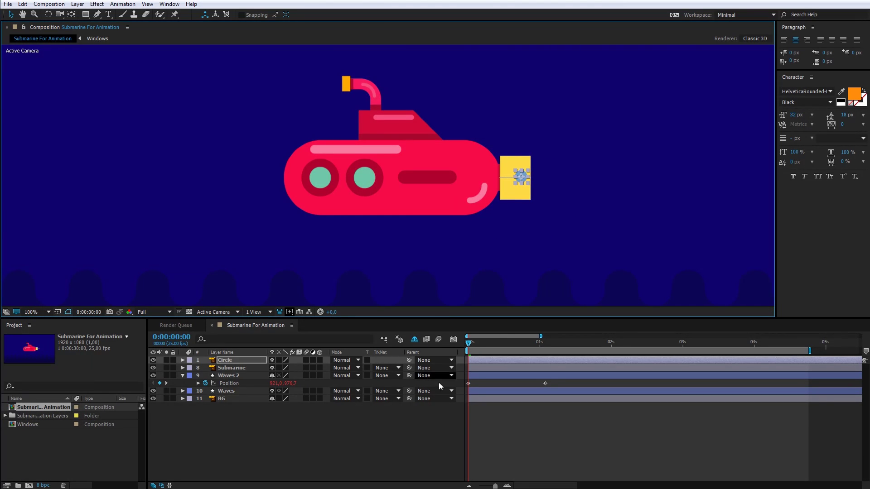
{"action": "key", "text": "alt+shift+p"}
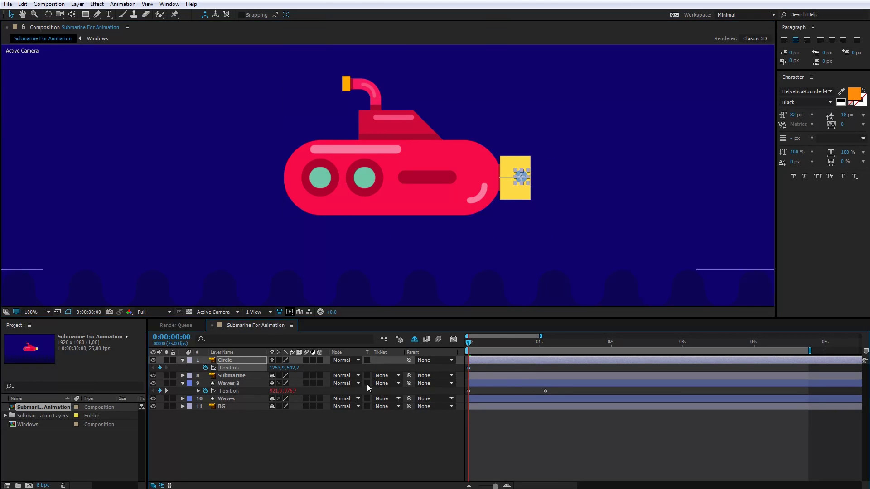
{"action": "left_click", "coordinate": [539, 343]}
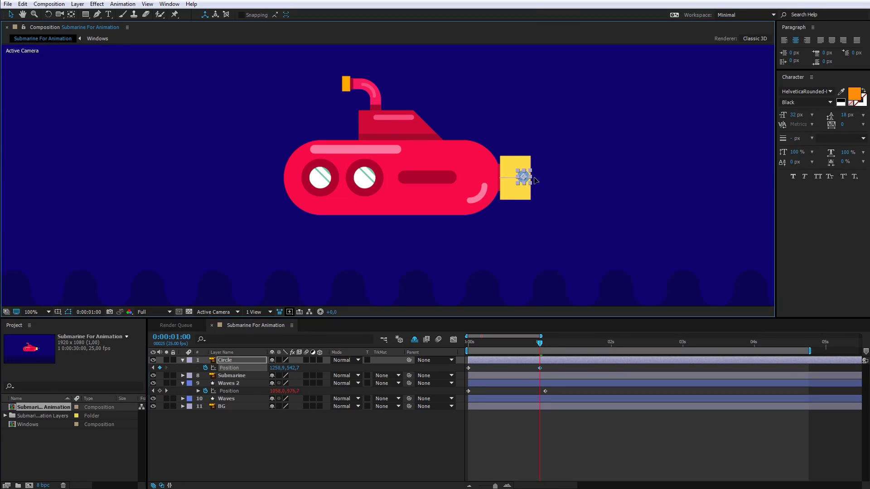
{"action": "left_click_drag", "start_coordinate": [522, 178], "coordinate": [617, 181]}
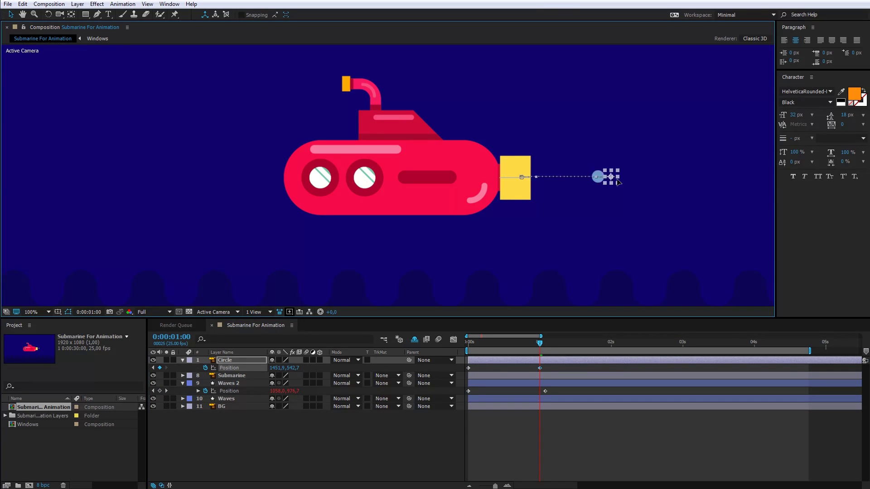
Step: Fade Circle out by keyframing its Opacity at 100% on the first frame and 0% at 0:00:01:00
{"action": "left_click", "coordinate": [470, 343]}
{"action": "key", "text": "t"}
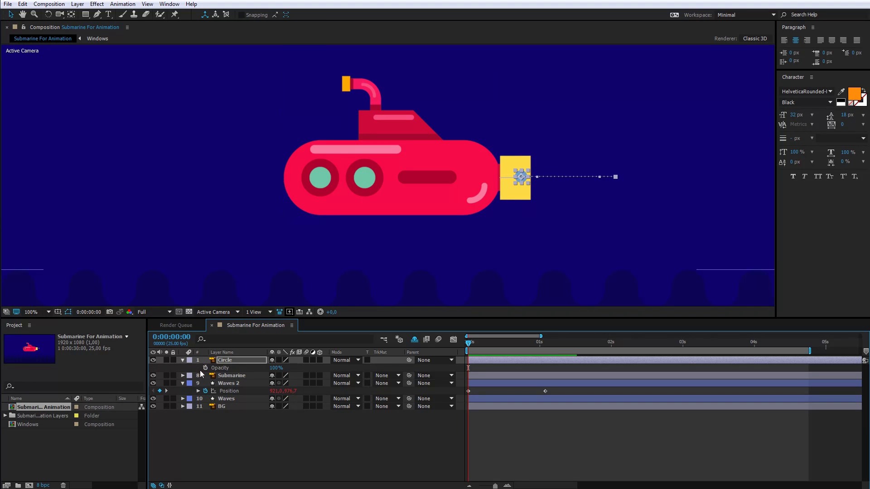
{"action": "left_click", "coordinate": [205, 368]}
{"action": "left_click", "coordinate": [544, 342]}
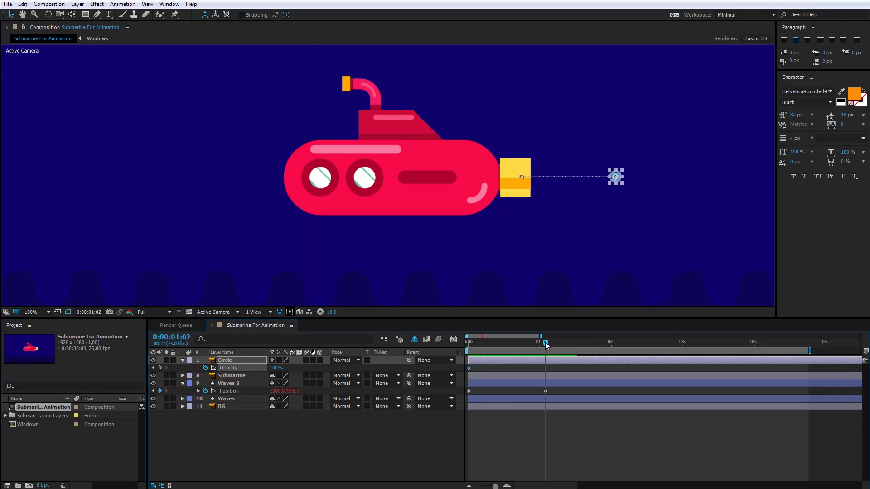
{"action": "key", "text": "shift+p"}
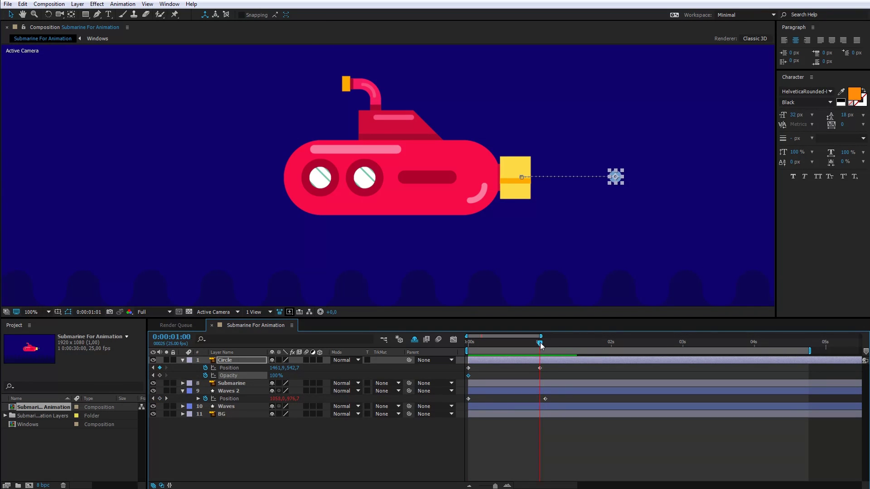
{"action": "key", "text": "Page_Up"}
{"action": "type", "text": "0"}
{"action": "key", "text": "Return"}
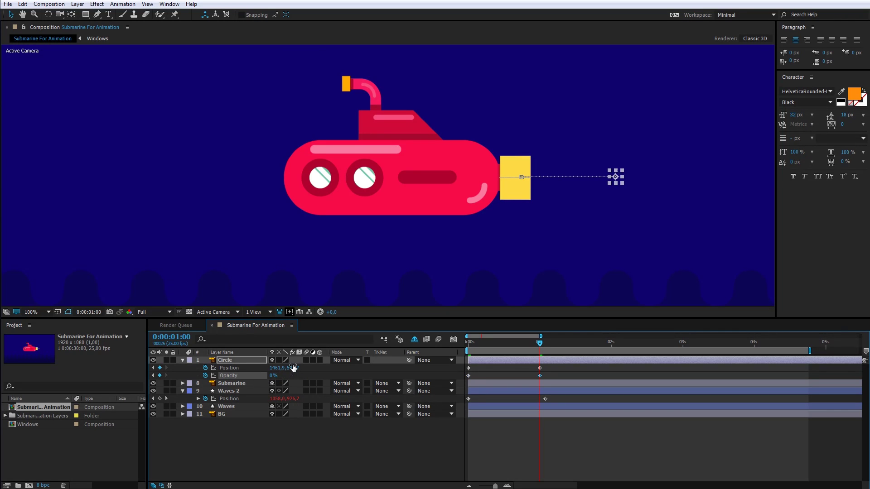
Step: Return to the first frame and add the expression loopOut("cycle"); to Circle's Position
{"action": "mouse_move", "coordinate": [471, 347]}
{"action": "left_mouse_down"}
{"action": "mouse_move", "coordinate": [552, 341]}
{"action": "mouse_move", "coordinate": [469, 341]}
{"action": "left_mouse_up"}
{"action": "left_click", "coordinate": [205, 368], "text": "alt"}
{"action": "type", "text": "loop"}
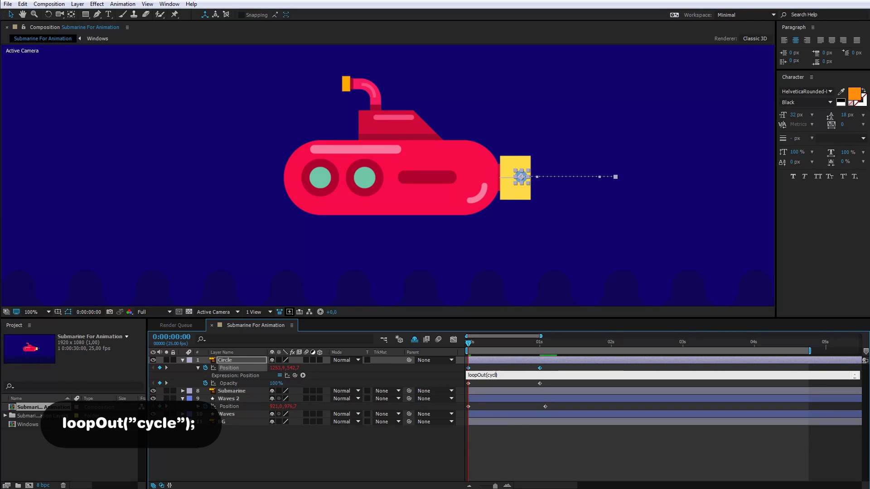
{"action": "type", "text": "Out(\"cycle"}
{"action": "key", "text": "Right"}
{"action": "key", "text": "Right"}
{"action": "type", "text": ";"}
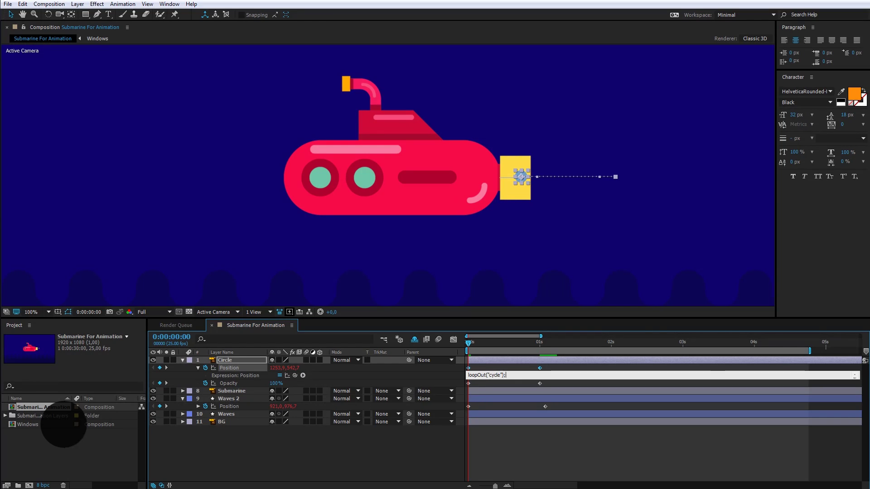
Step: Copy the loop expression from Circle's Position to its Opacity
{"action": "left_click_drag", "start_coordinate": [508, 375], "coordinate": [418, 371]}
{"action": "key", "text": "ctrl+c"}
{"action": "left_click", "coordinate": [344, 379]}
{"action": "left_click", "coordinate": [205, 384], "text": "alt"}
{"action": "key", "text": "ctrl+v"}
{"action": "left_click", "coordinate": [543, 465]}
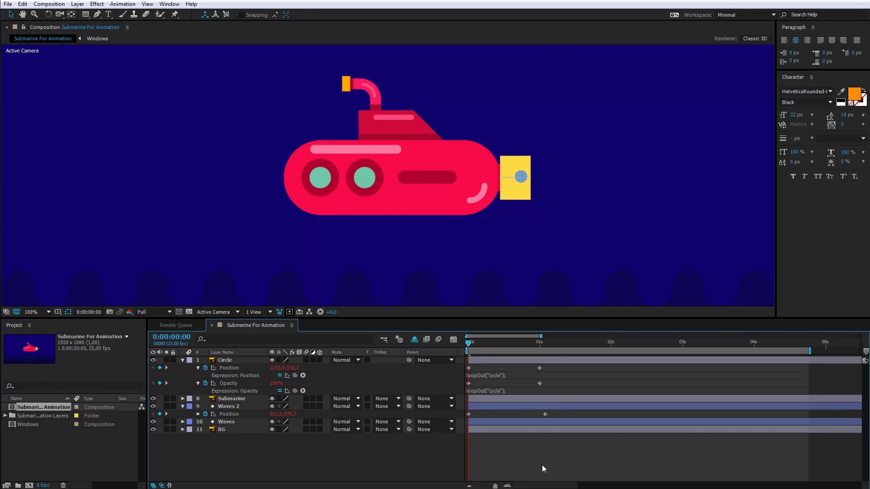
Step: Preview the looping bubble and move the Circle layer directly below Submarine in the layer order
{"action": "key", "text": "space"}
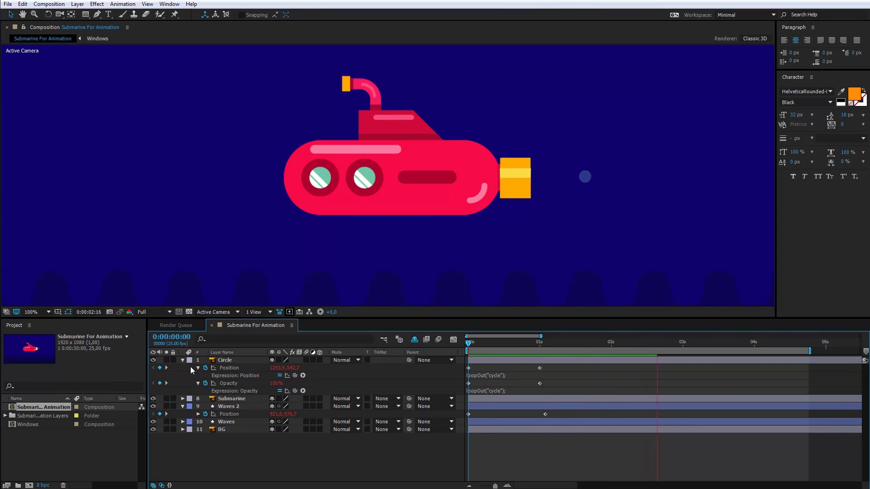
{"action": "key", "text": "space"}
{"action": "key", "text": "space"}
{"action": "left_click", "coordinate": [183, 360]}
{"action": "left_click_drag", "start_coordinate": [224, 358], "coordinate": [224, 371]}
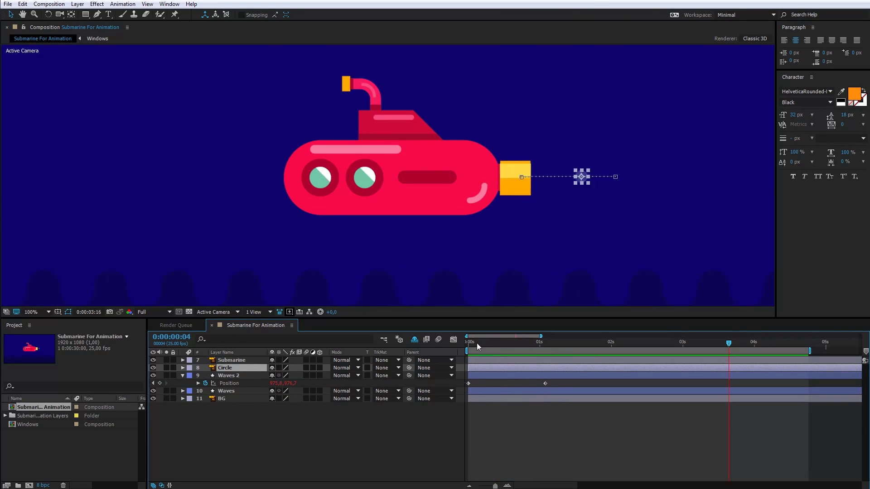
Step: Collapse Waves 2's keyframed property and reveal Circle's keyframed Position and Opacity
{"action": "left_click", "coordinate": [488, 375]}
{"action": "key", "text": "u"}
{"action": "left_click", "coordinate": [487, 368]}
{"action": "key", "text": "u"}
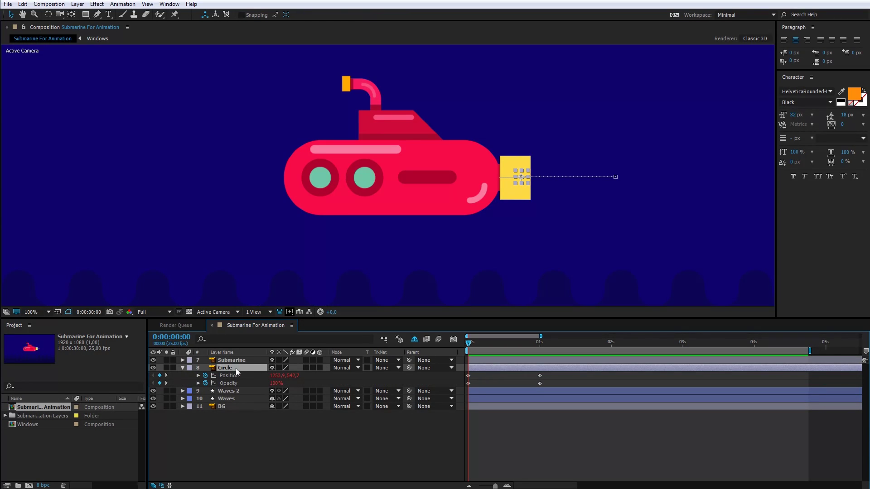
Step: Duplicate the Circle layer, reveal the copy's keyframes and shift the copy to start at 0:00:00:09
{"action": "key", "text": "ctrl+d"}
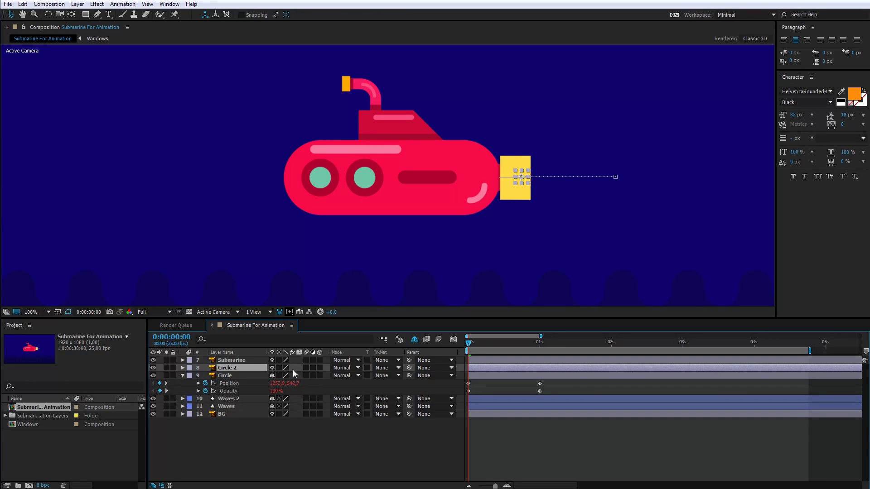
{"action": "key", "text": "u"}
{"action": "left_click_drag", "start_coordinate": [501, 366], "coordinate": [527, 367]}
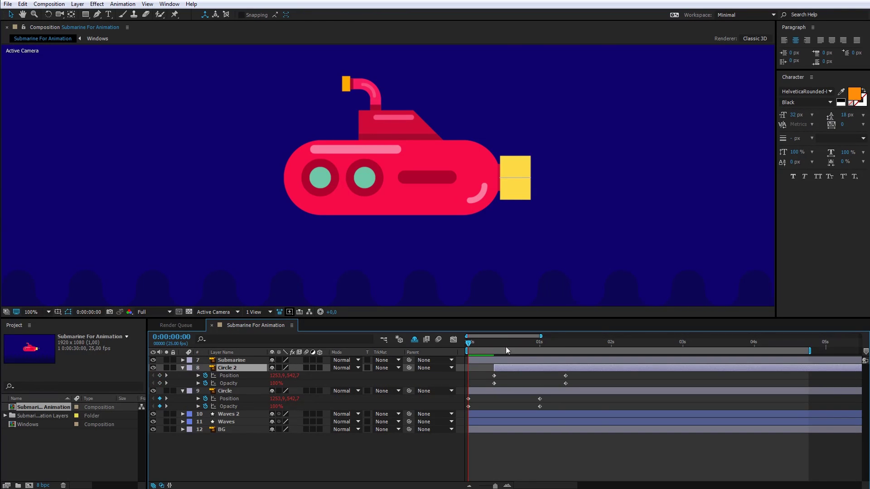
Step: Move Circle 2's start position at 0:00:00:09 and end position at 0:00:01:09 below the original bubble's path, and preview the motion
{"action": "left_click", "coordinate": [496, 340]}
{"action": "left_click", "coordinate": [493, 375]}
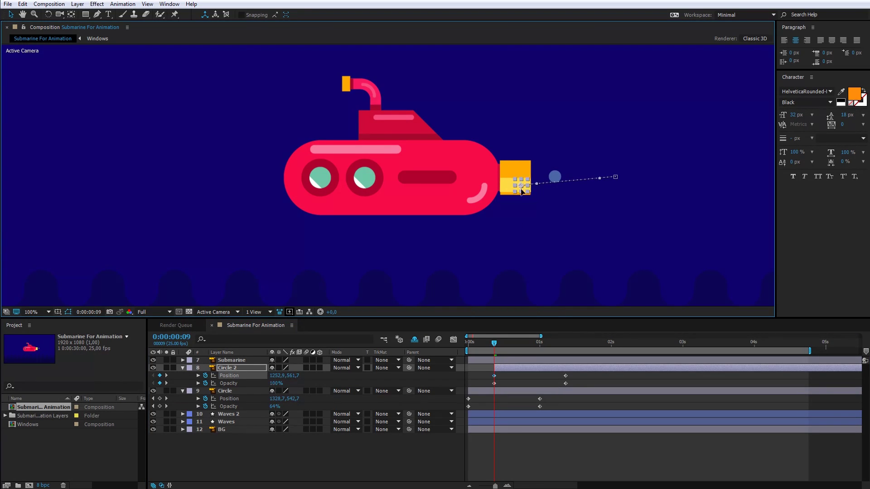
{"action": "key", "text": "k"}
{"action": "left_click_drag", "start_coordinate": [615, 178], "coordinate": [570, 200]}
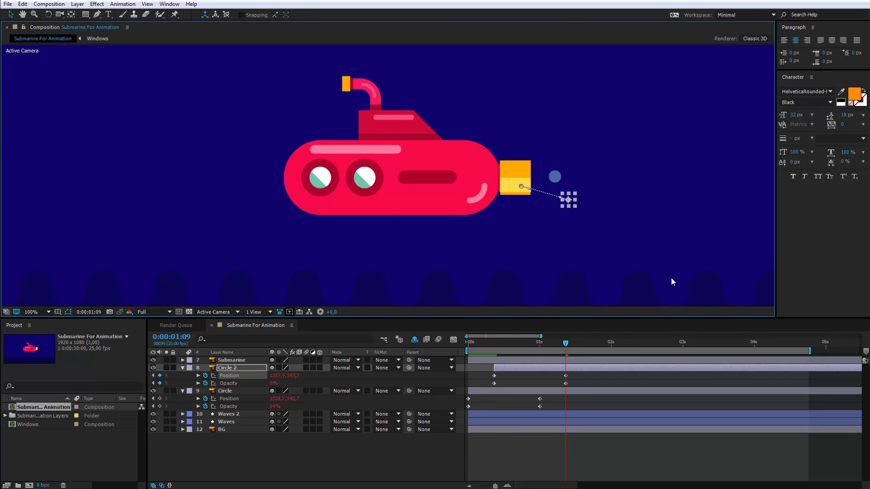
{"action": "key", "text": "space"}
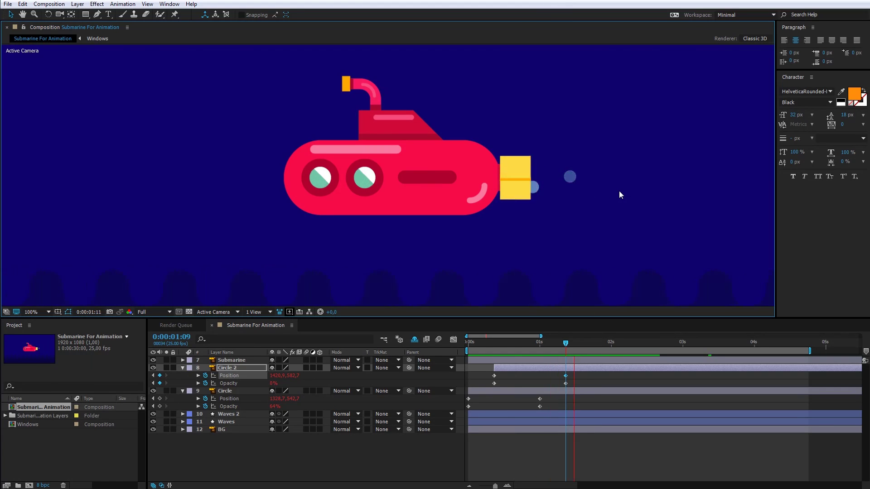
Step: Duplicate Circle 2, shift the copy to start at 0:00:00:15 and reveal its Position and Opacity keyframes
{"action": "key", "text": "Home"}
{"action": "left_click", "coordinate": [512, 368]}
{"action": "key", "text": "ctrl+d"}
{"action": "left_click_drag", "start_coordinate": [512, 367], "coordinate": [532, 368]}
{"action": "key", "text": "u"}
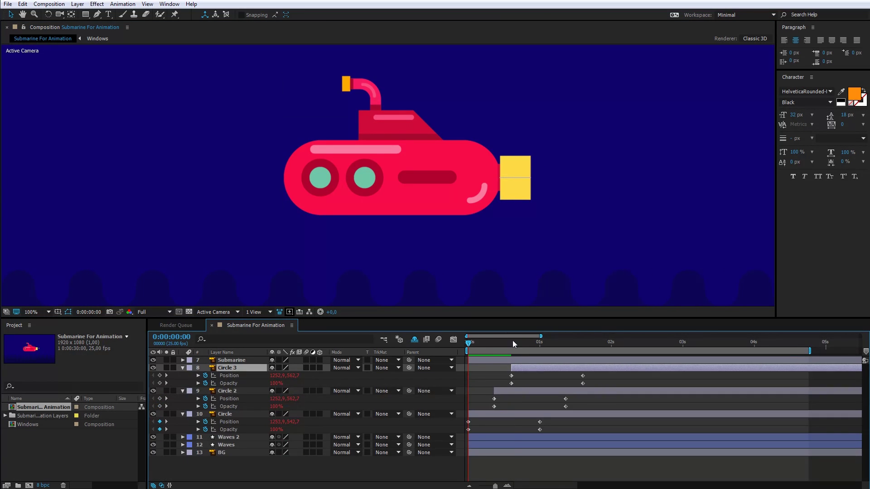
Step: Raise Circle 3's start and end positions above the original bubble's path, and move Circle 2's end position slightly up
{"action": "left_click", "coordinate": [512, 340]}
{"action": "left_click", "coordinate": [512, 377]}
{"action": "left_click_drag", "start_coordinate": [521, 185], "coordinate": [516, 169]}
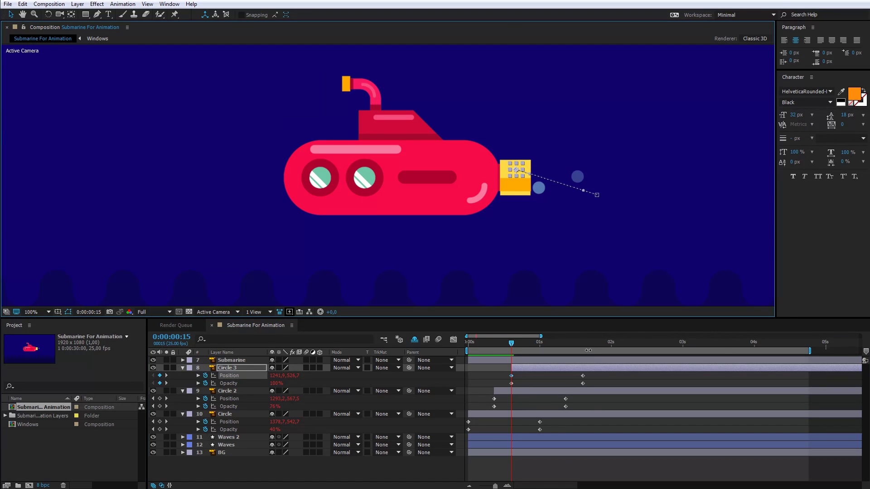
{"action": "left_click", "coordinate": [583, 342]}
{"action": "left_click_drag", "start_coordinate": [597, 194], "coordinate": [567, 149]}
{"action": "left_click_drag", "start_coordinate": [567, 149], "coordinate": [564, 158]}
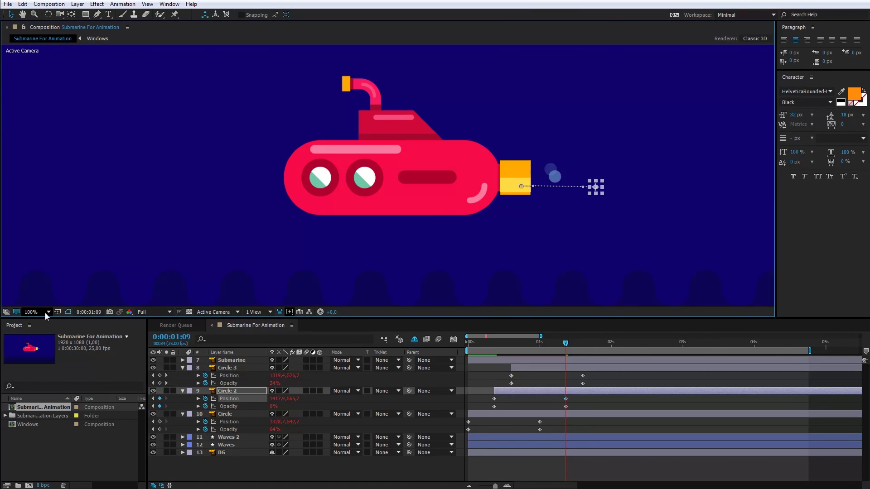
Step: Fit the whole composition in the viewer, extend the work area to just under 14 seconds and preview the full animation
{"action": "left_click", "coordinate": [48, 312]}
{"action": "left_click", "coordinate": [45, 321]}
{"action": "scroll", "coordinate": [569, 382], "scroll_direction": "down", "scroll_amount": 4}
{"action": "left_click_drag", "start_coordinate": [548, 351], "coordinate": [690, 350]}
{"action": "key", "text": "space"}
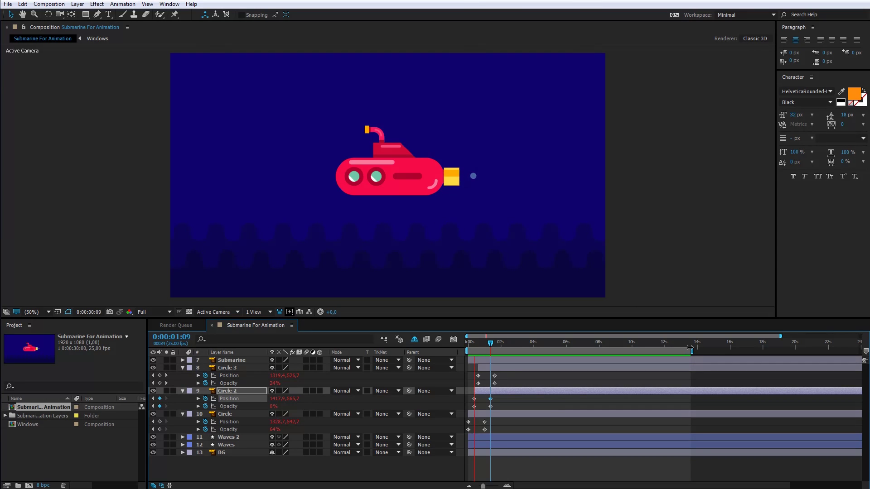